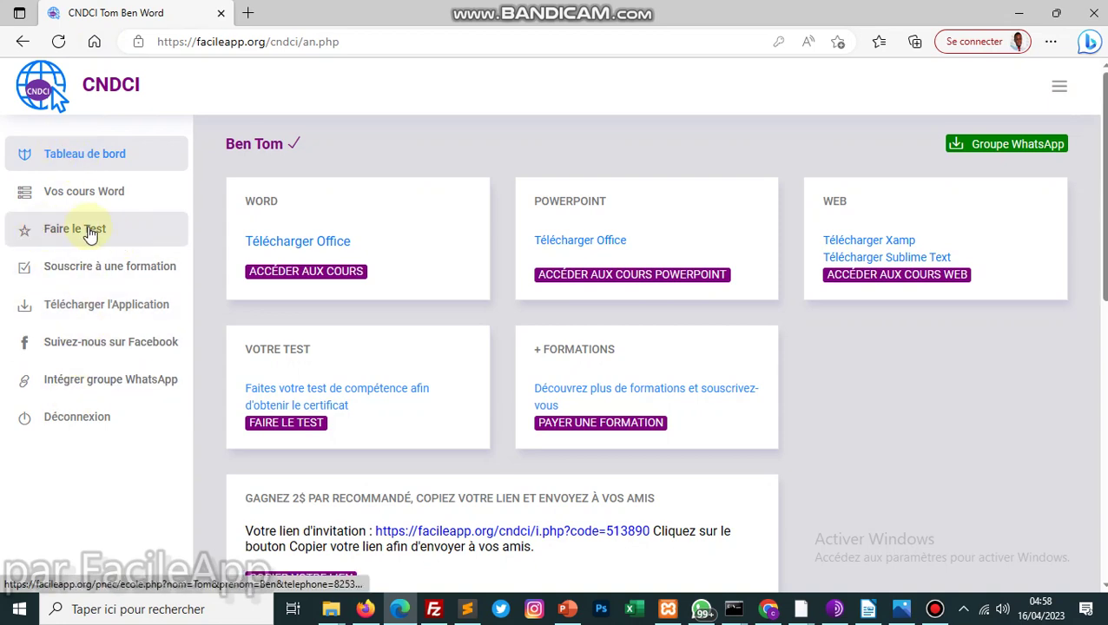
Open the competency test's student account form from the dashboard and dismiss the password risk warning
{"action": "left_click", "coordinate": [289, 429]}
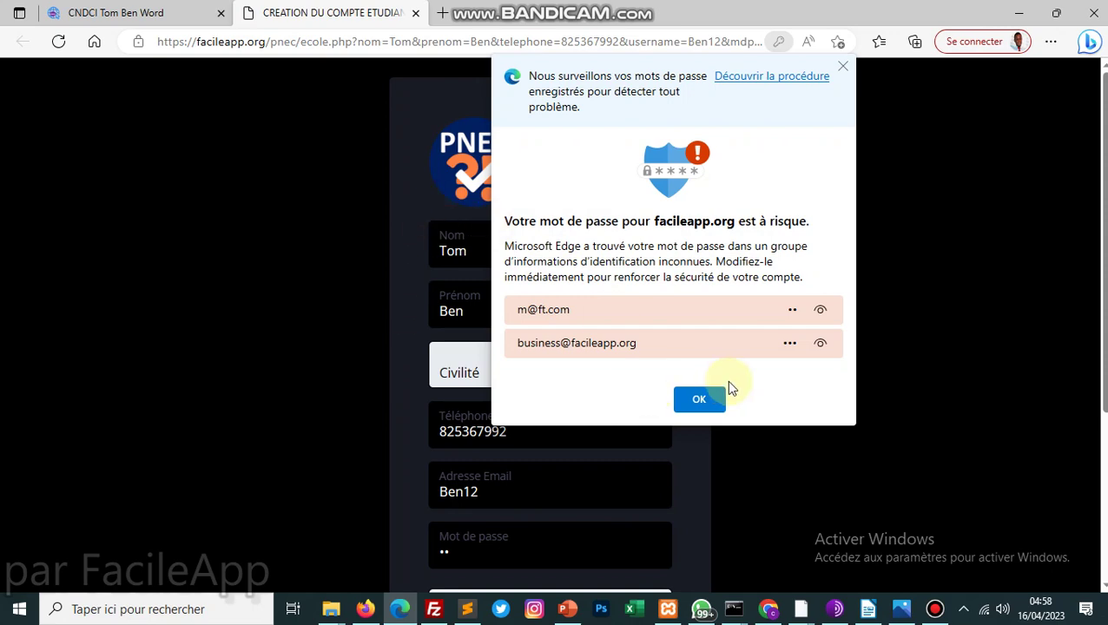
{"action": "left_click", "coordinate": [704, 398]}
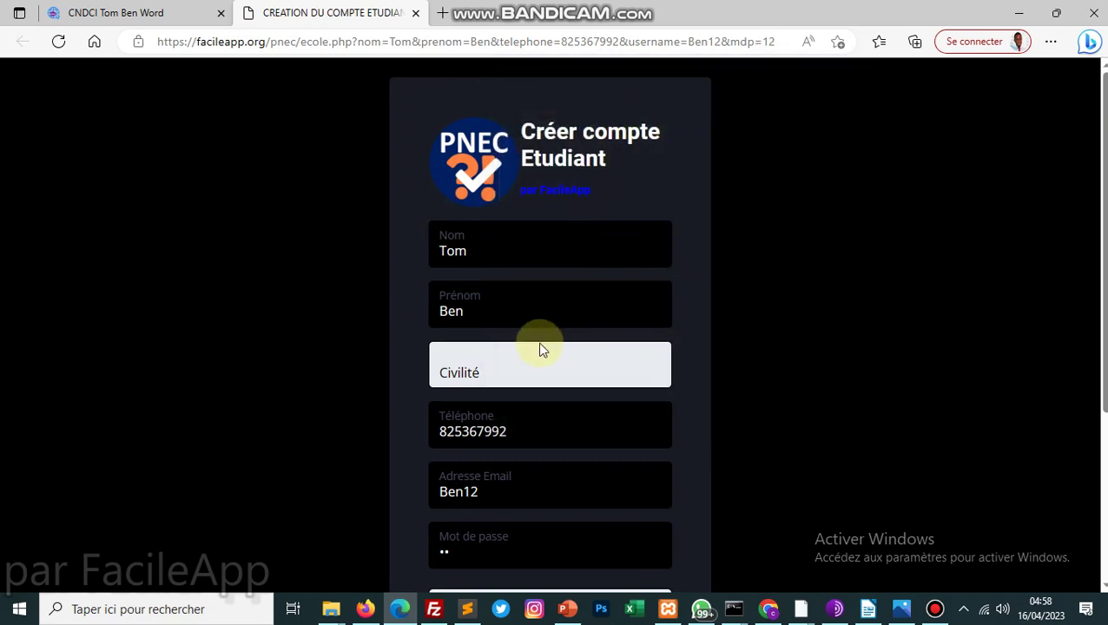
Try to create the student account with the civility Mr and the centre CNDCI
{"action": "left_click", "coordinate": [526, 354]}
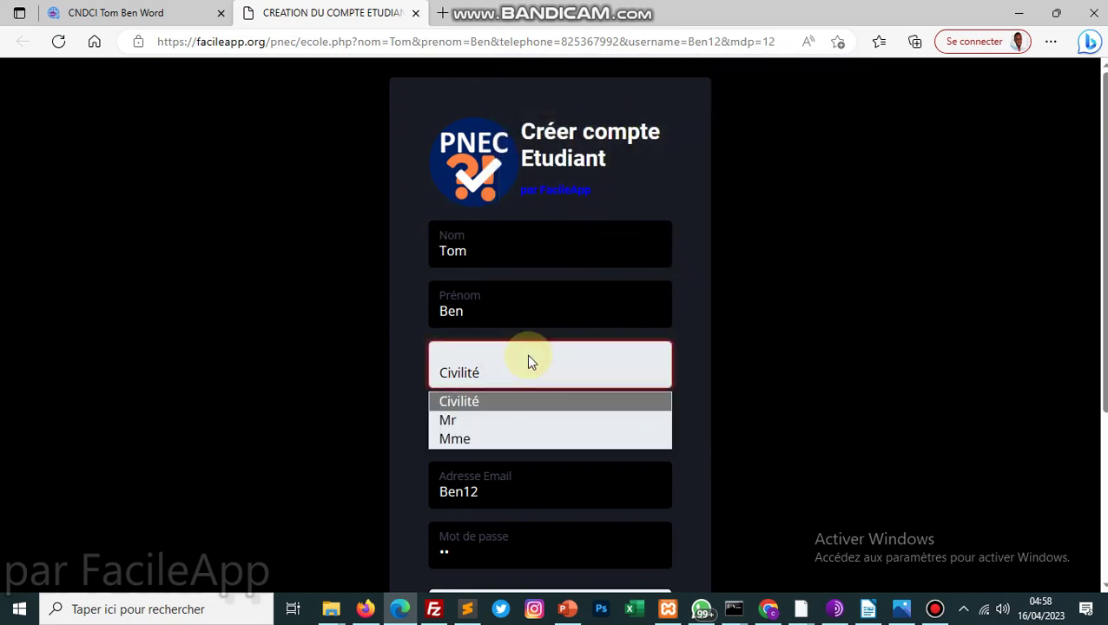
{"action": "left_click", "coordinate": [495, 423]}
{"action": "scroll", "coordinate": [1103, 330], "scroll_direction": "down", "scroll_amount": 3}
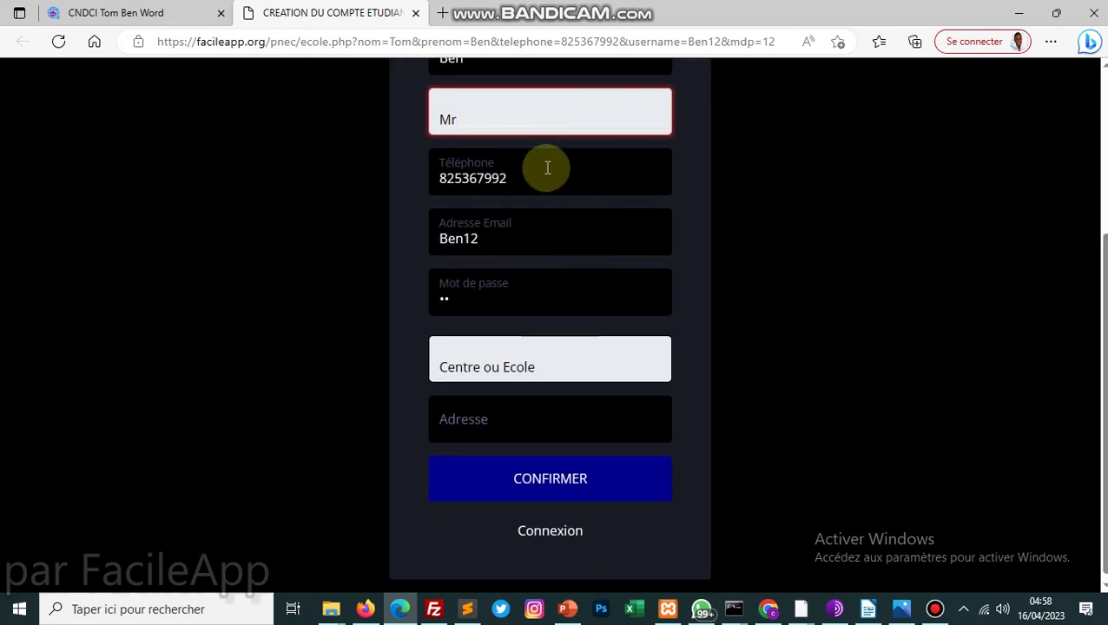
{"action": "left_click", "coordinate": [511, 360]}
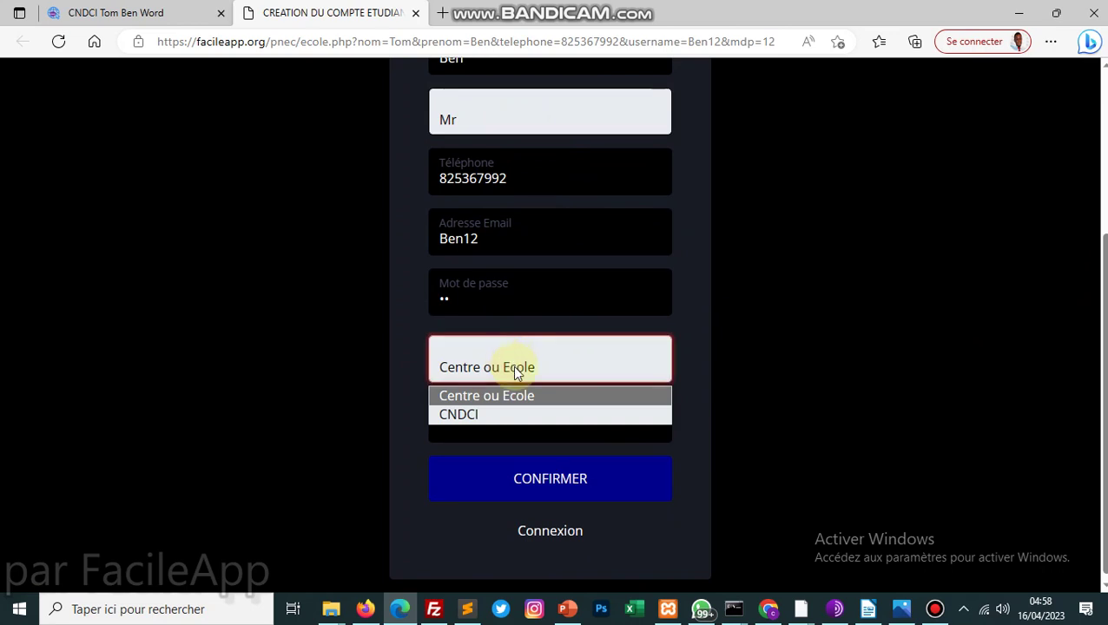
{"action": "left_click", "coordinate": [492, 415]}
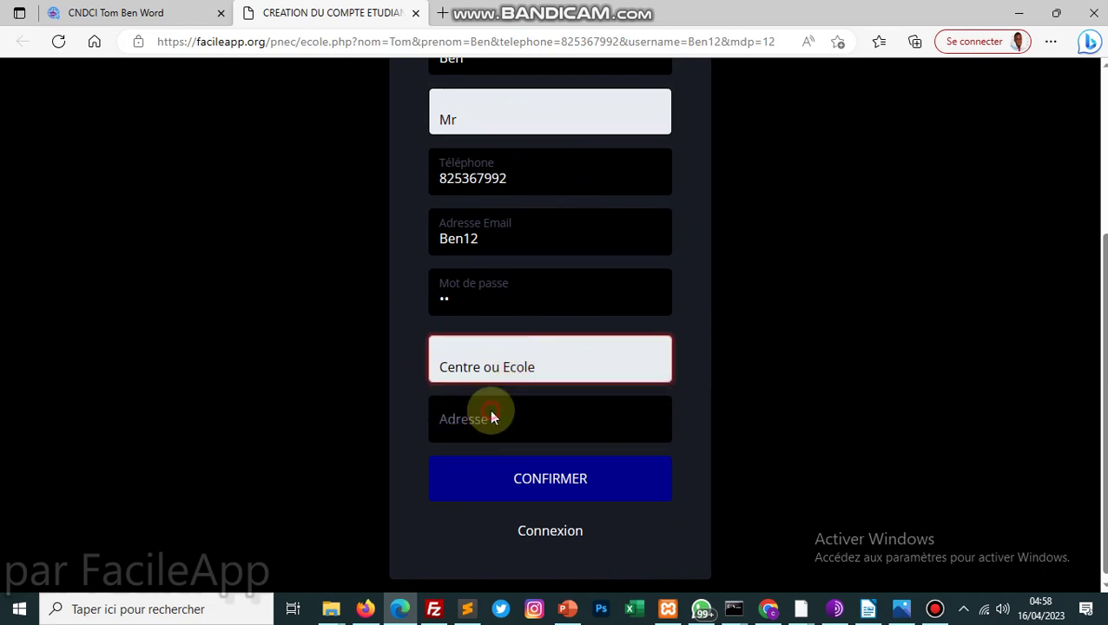
{"action": "left_click", "coordinate": [560, 480]}
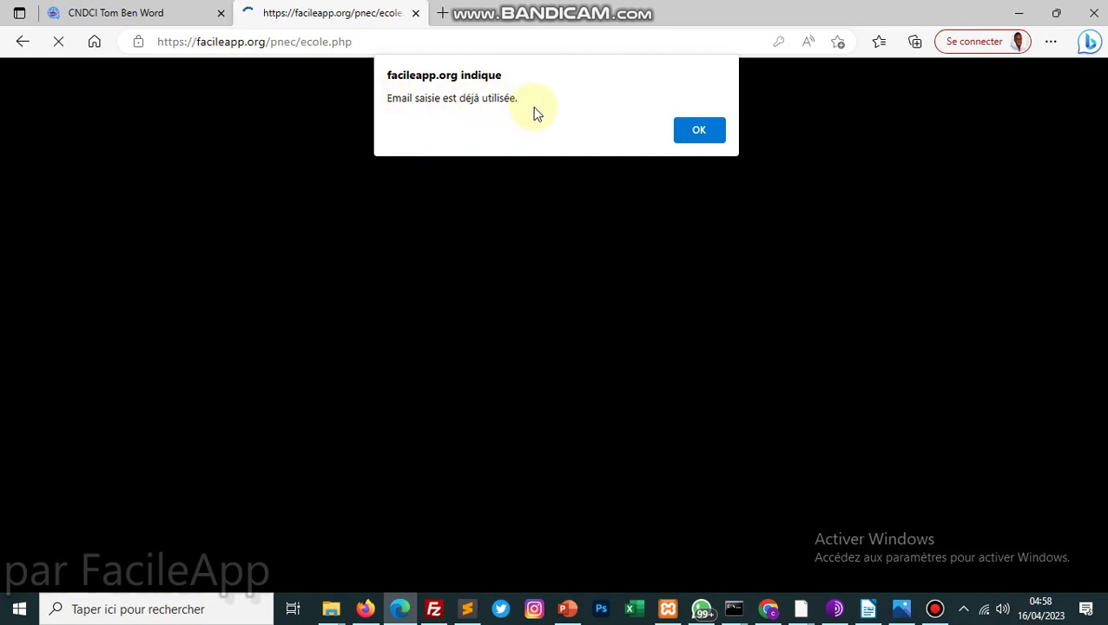
{"action": "left_click", "coordinate": [714, 129]}
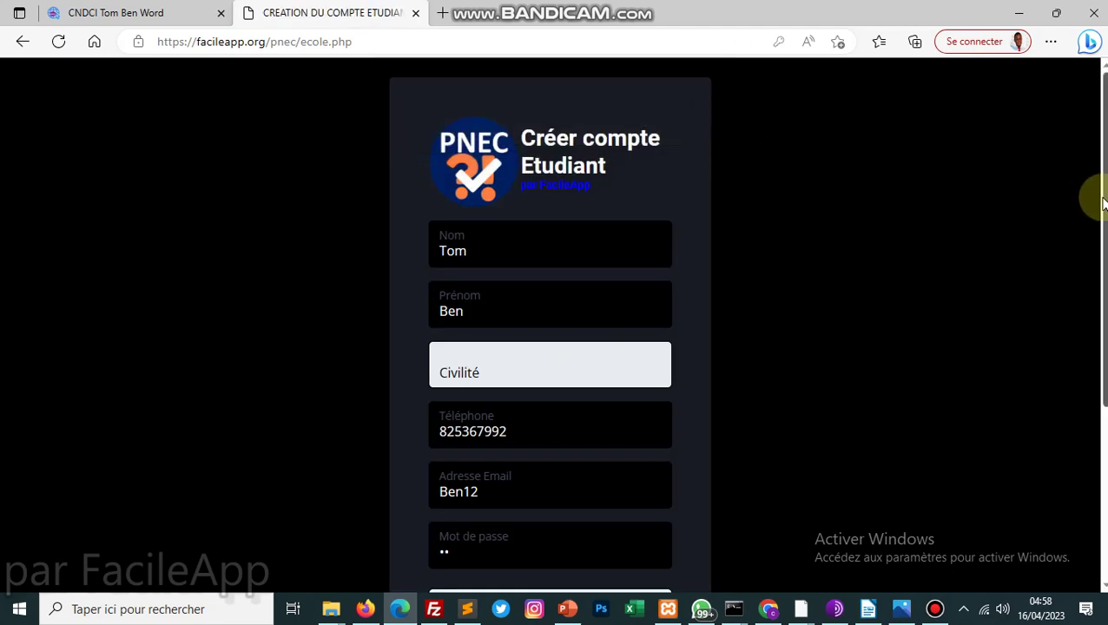
Go from the account creation form to the student login page
{"action": "scroll", "coordinate": [1096, 193], "scroll_direction": "down", "scroll_amount": 3}
{"action": "left_click_drag", "start_coordinate": [1106, 386], "coordinate": [1105, 342]}
{"action": "scroll", "coordinate": [617, 450], "scroll_direction": "down", "scroll_amount": 1}
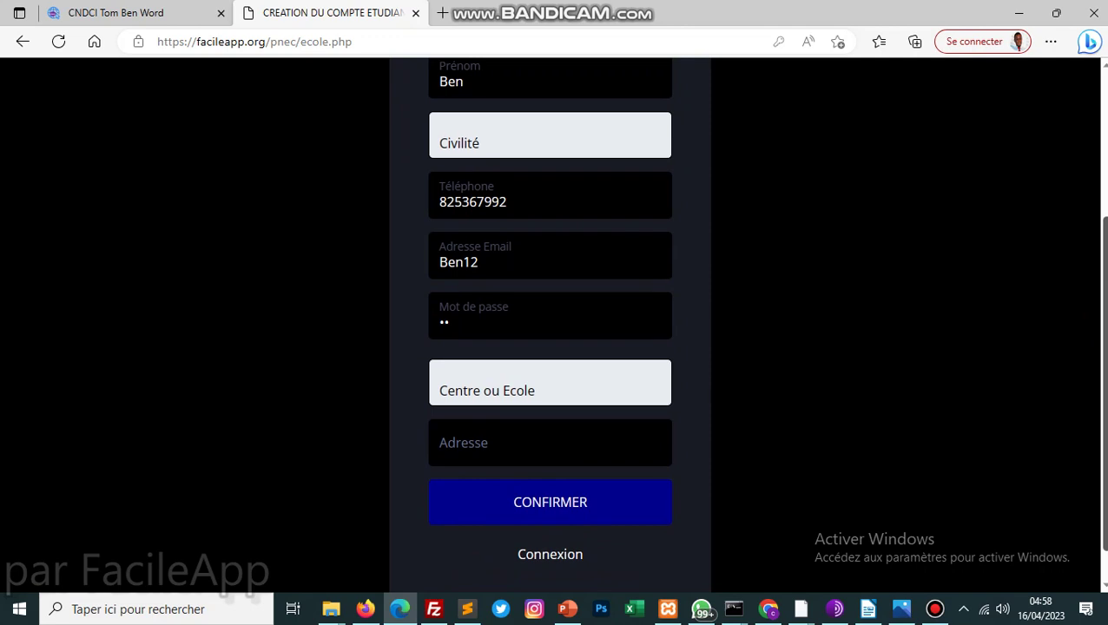
{"action": "left_click", "coordinate": [545, 560]}
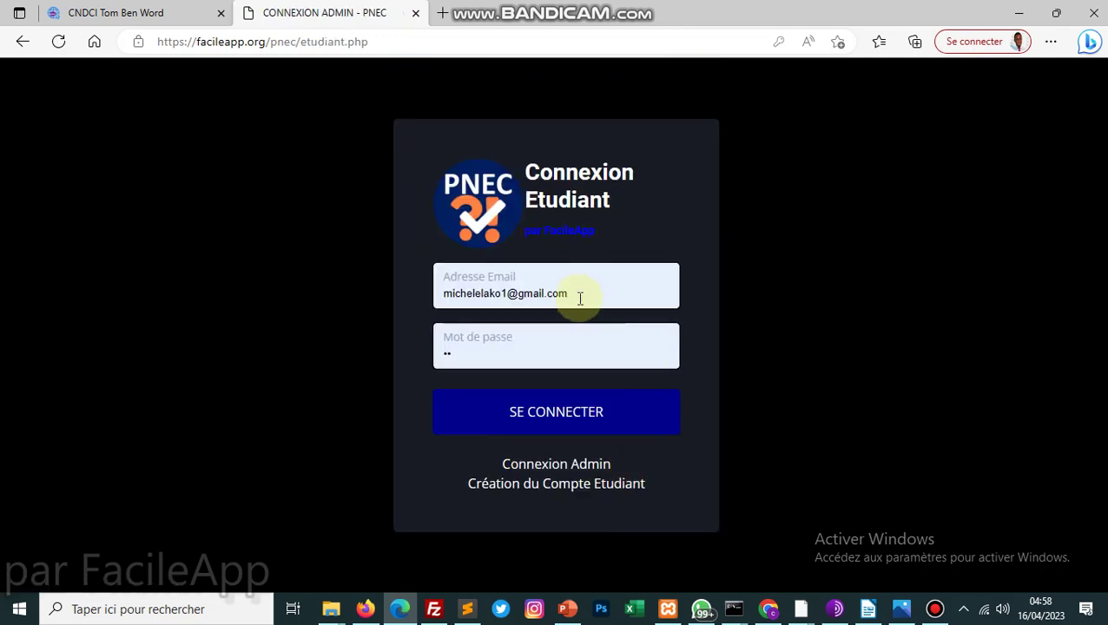
Replace the prefilled credentials with the student's username and account password, and log in
{"action": "left_click", "coordinate": [579, 291]}
{"action": "left_click_drag", "start_coordinate": [579, 293], "coordinate": [436, 278]}
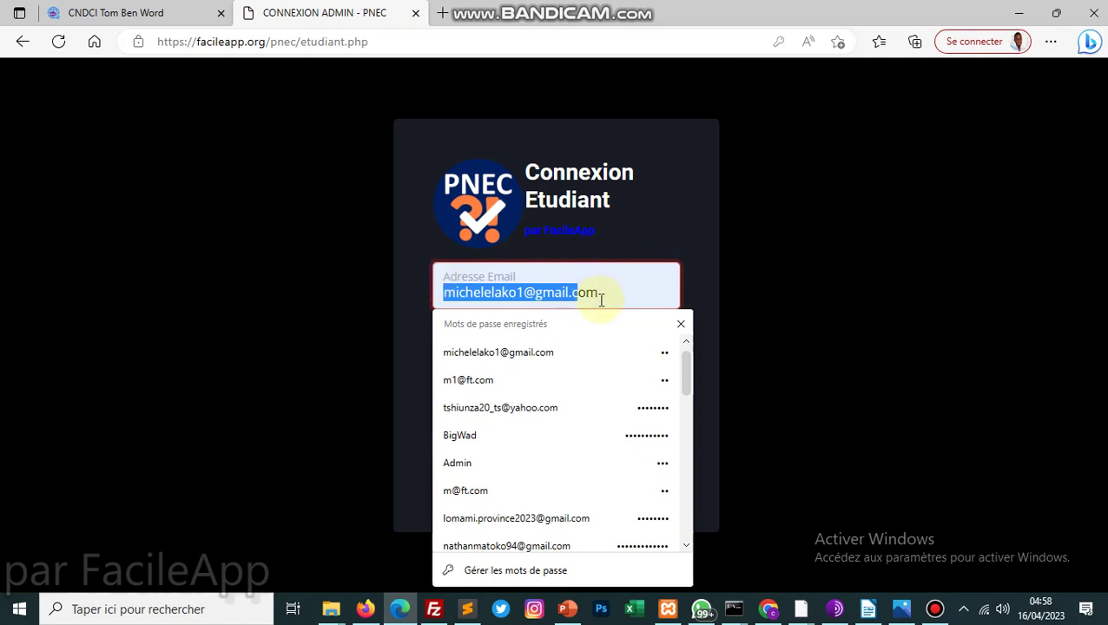
{"action": "left_click_drag", "start_coordinate": [600, 299], "coordinate": [405, 296]}
{"action": "type", "text": "Be"}
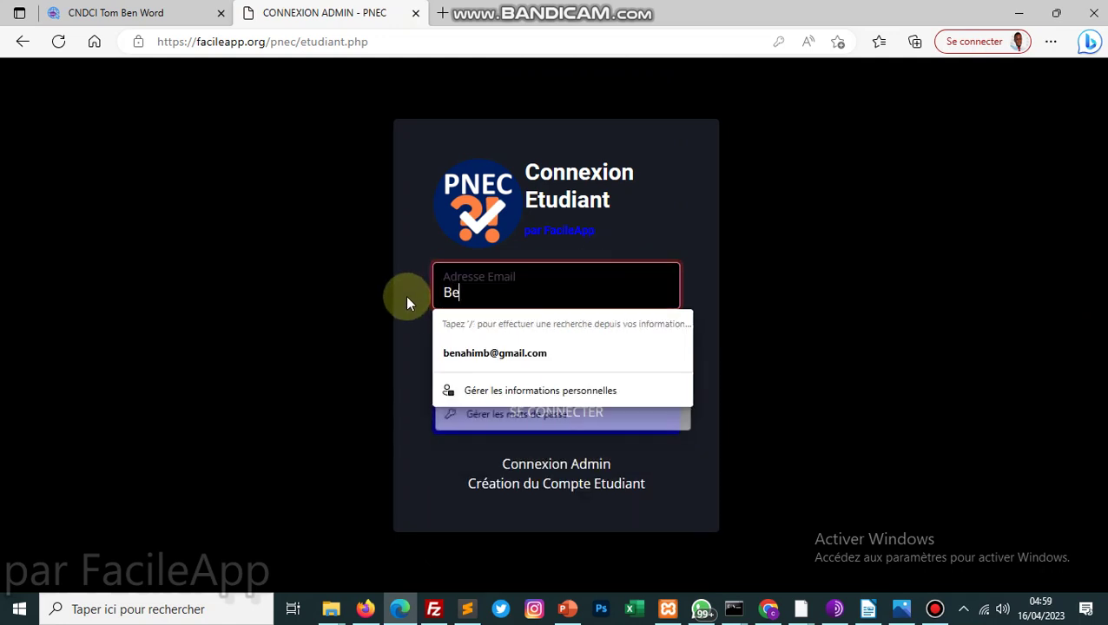
{"action": "type", "text": "n12"}
{"action": "key", "text": "Tab"}
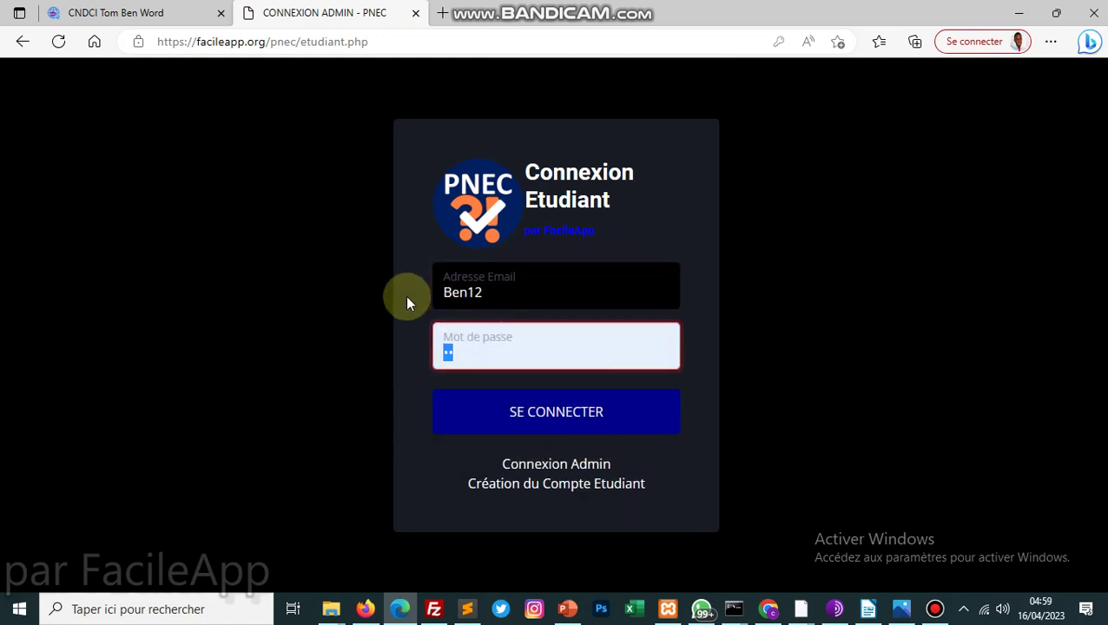
{"action": "type", "text": "••"}
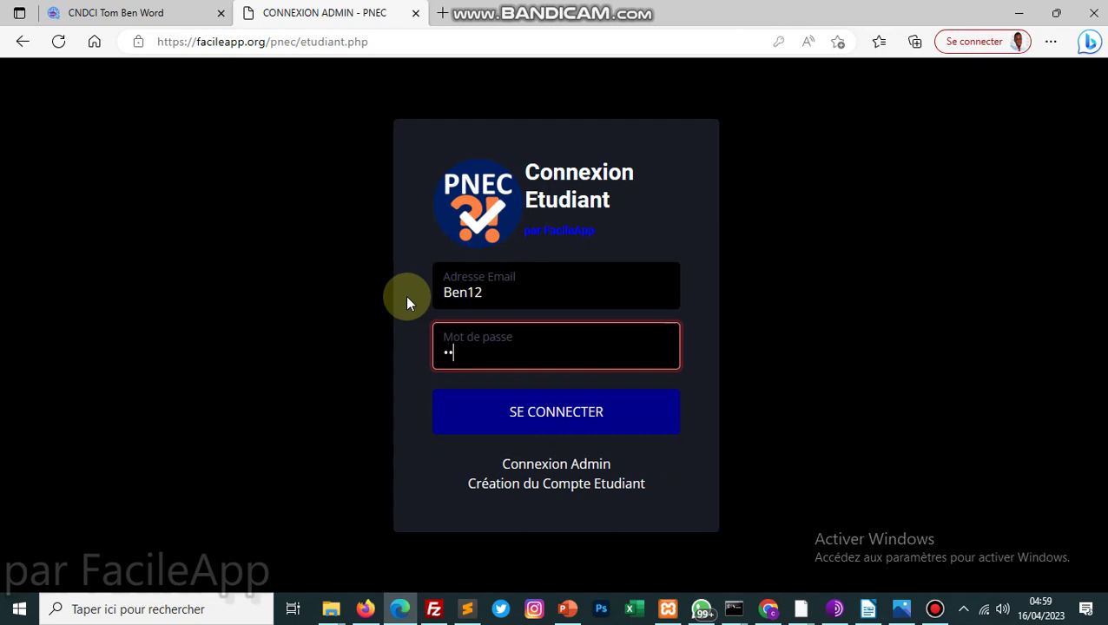
{"action": "left_click", "coordinate": [513, 417]}
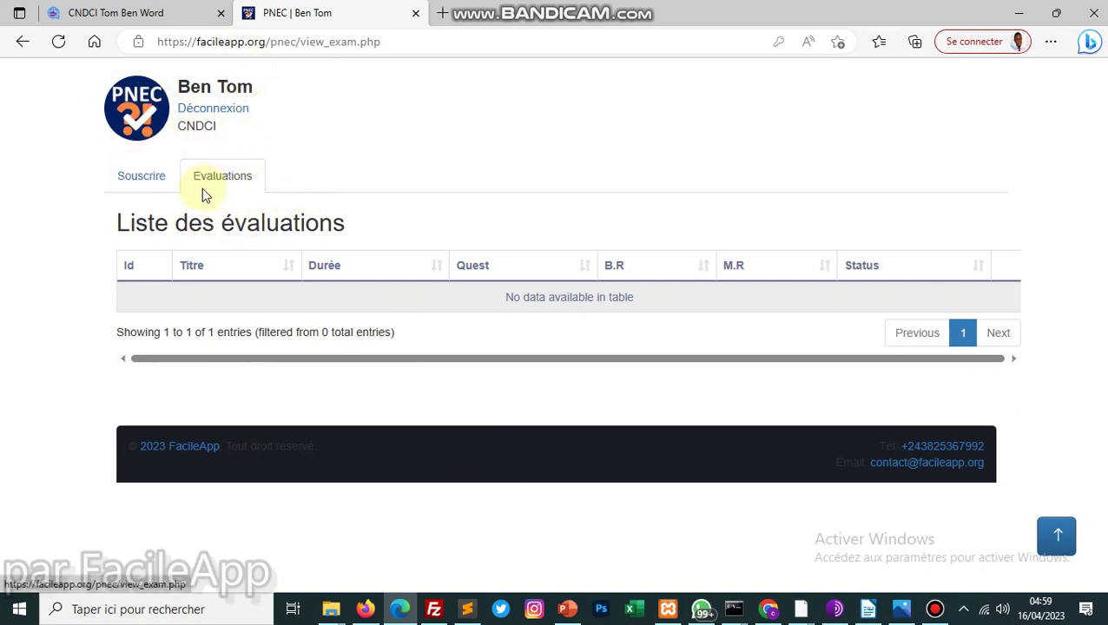
Choose the Word evaluation and subscribe to it
{"action": "left_click", "coordinate": [139, 177]}
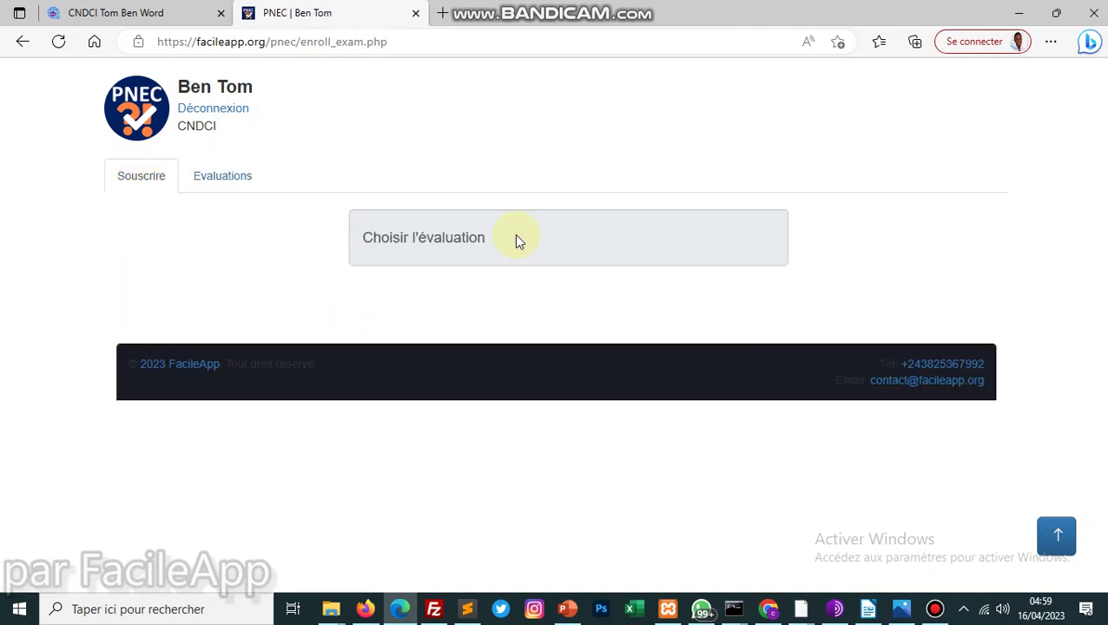
{"action": "left_click", "coordinate": [518, 240]}
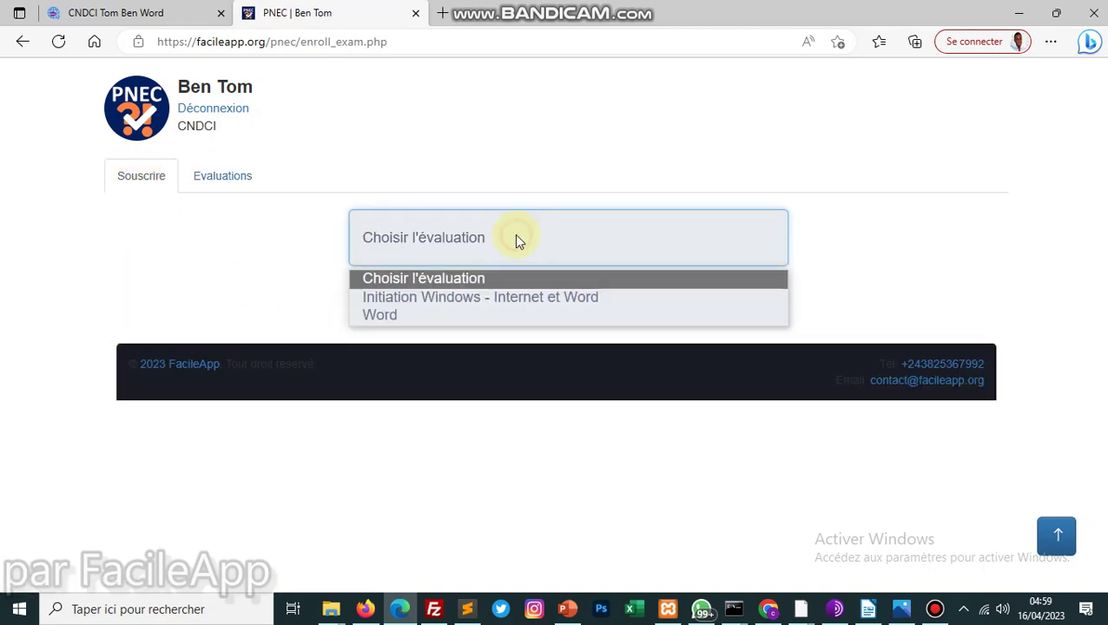
{"action": "left_click", "coordinate": [420, 318]}
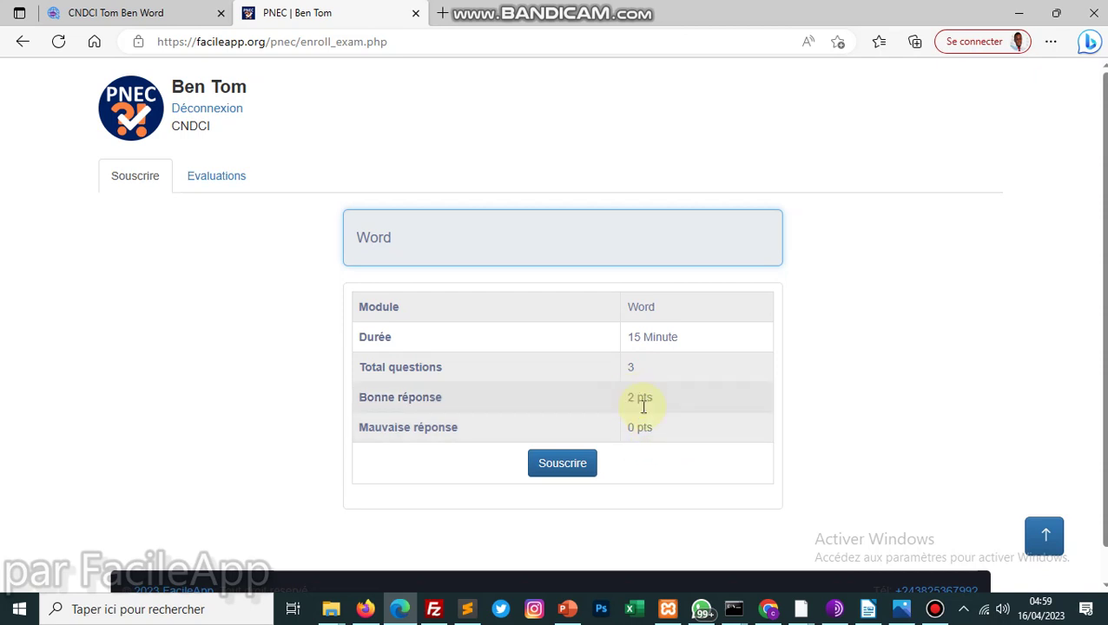
{"action": "left_click", "coordinate": [561, 465]}
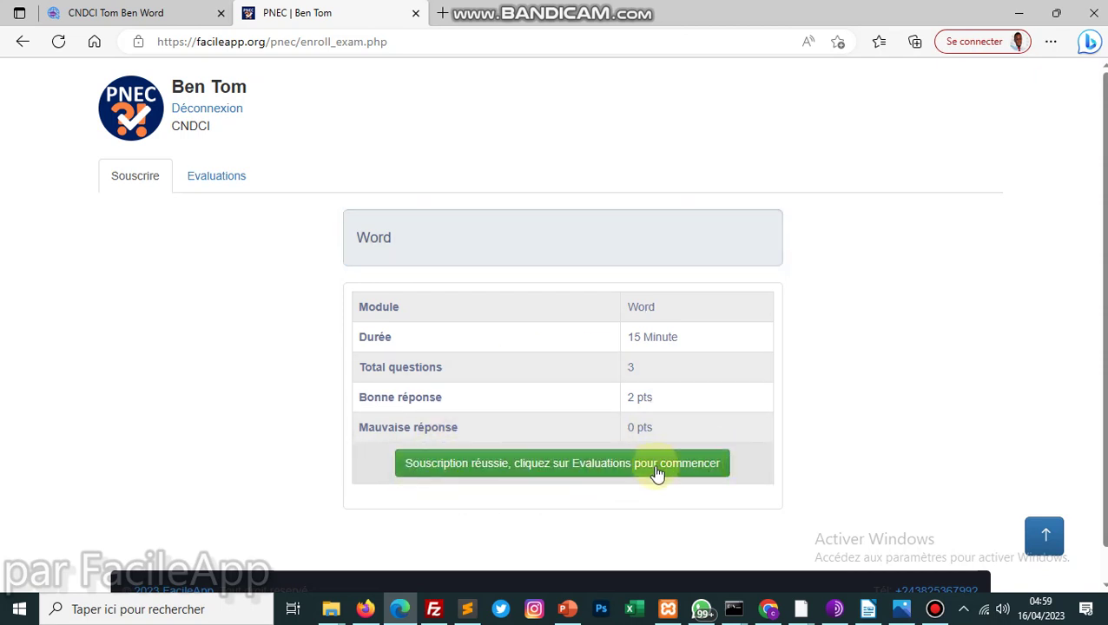
Start the pending Word evaluation from the list of evaluations
{"action": "left_click", "coordinate": [218, 182]}
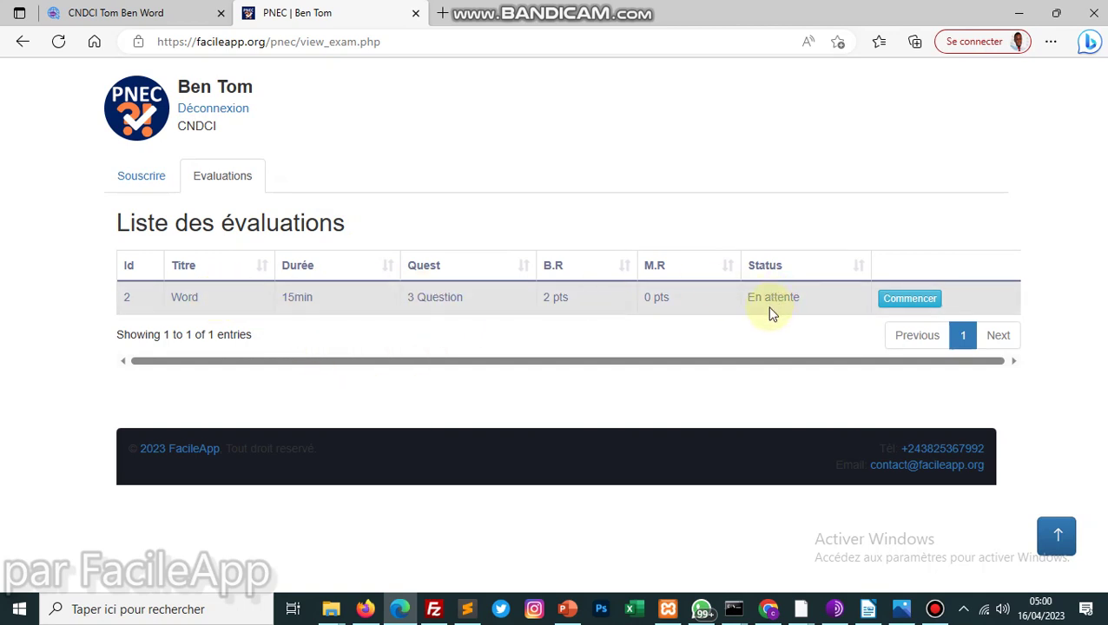
{"action": "left_click", "coordinate": [912, 302]}
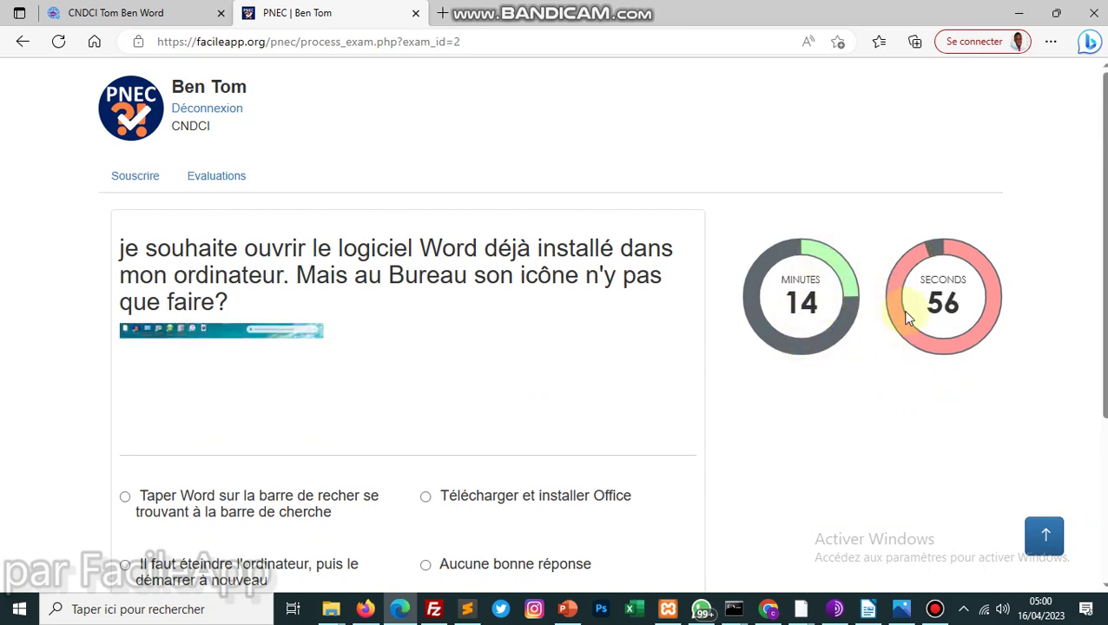
{"action": "scroll", "coordinate": [907, 318], "scroll_direction": "down", "scroll_amount": 1}
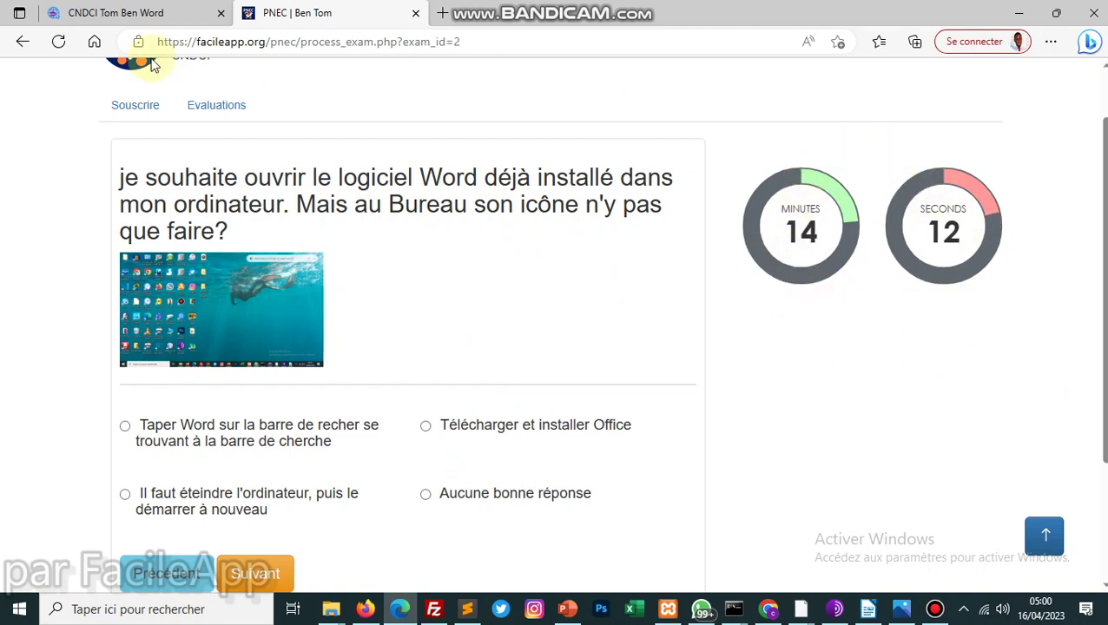
Reload the exam page and answer the first question with "Taper Word sur la barre de recher se trouvant à la barre de cherche"
{"action": "left_click", "coordinate": [57, 43]}
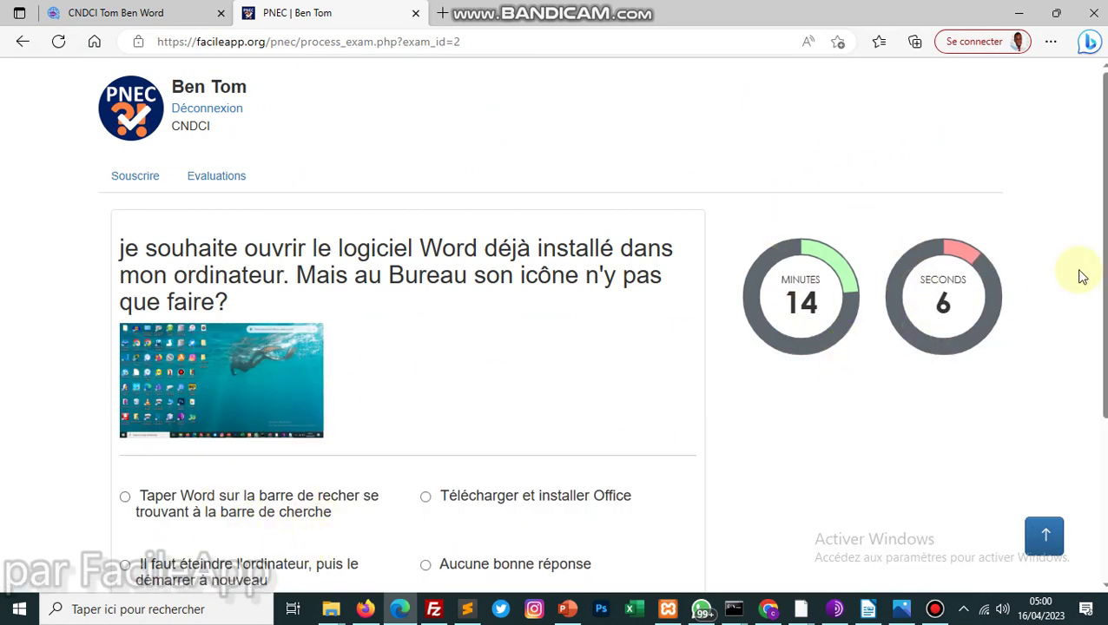
{"action": "scroll", "coordinate": [1099, 269], "scroll_direction": "down", "scroll_amount": 1}
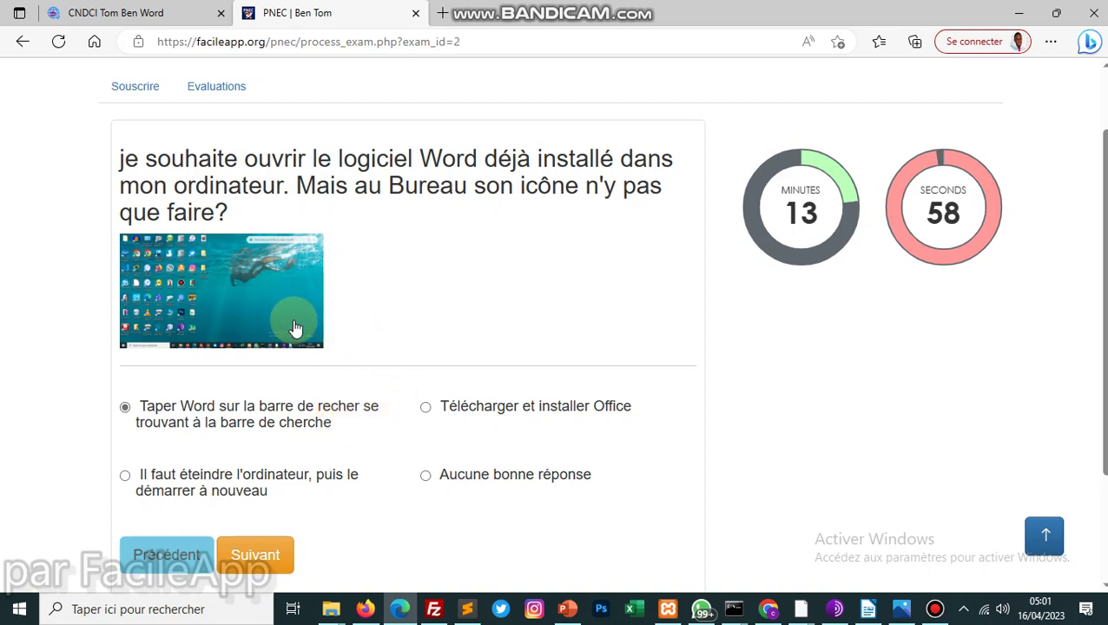
{"action": "left_click", "coordinate": [252, 556]}
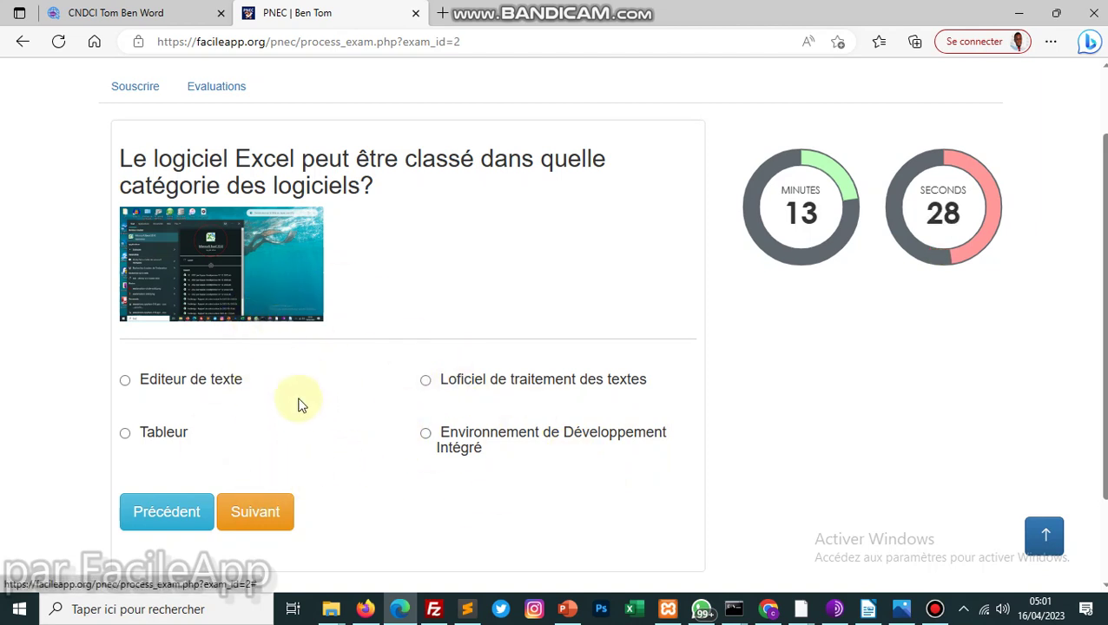
Examine the enlarged image of the Excel category question and continue to the following question
{"action": "left_click", "coordinate": [230, 249]}
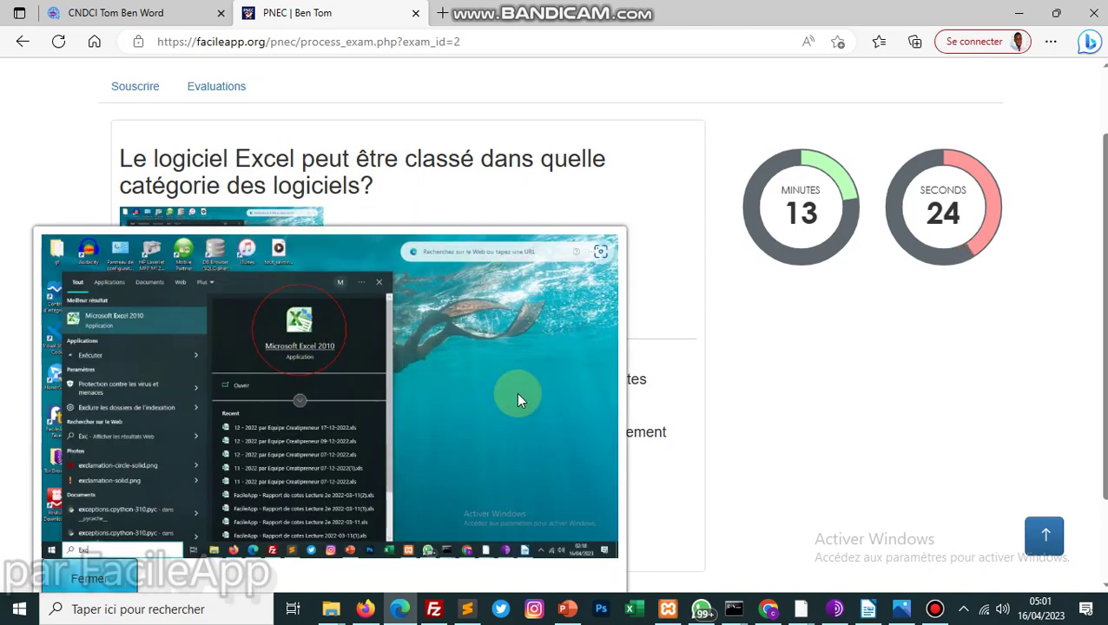
{"action": "left_click", "coordinate": [601, 251]}
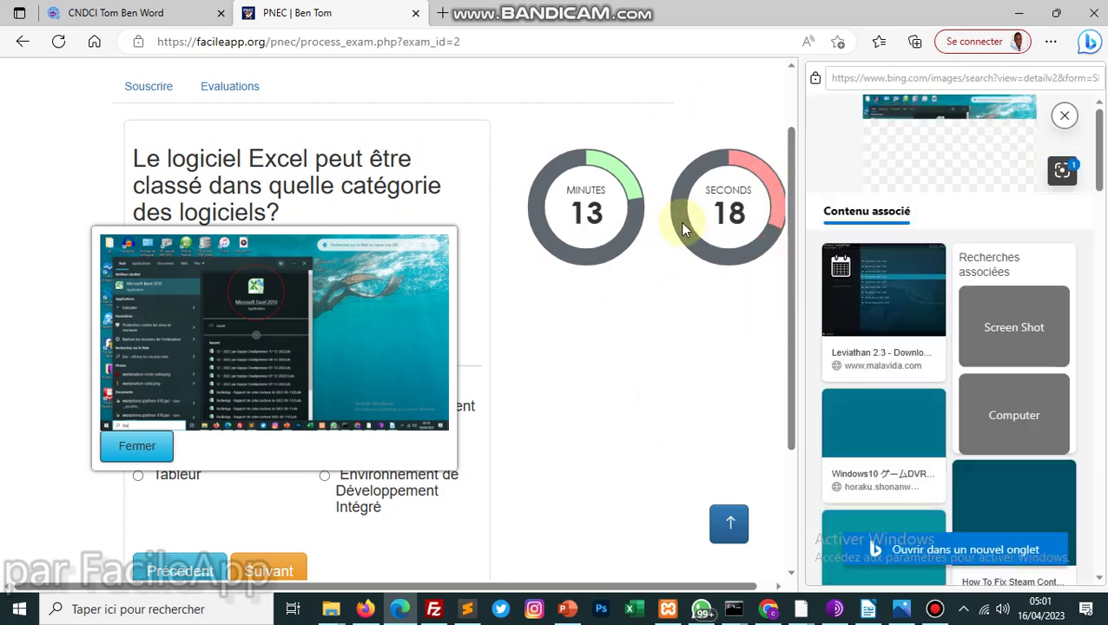
{"action": "left_click", "coordinate": [148, 447]}
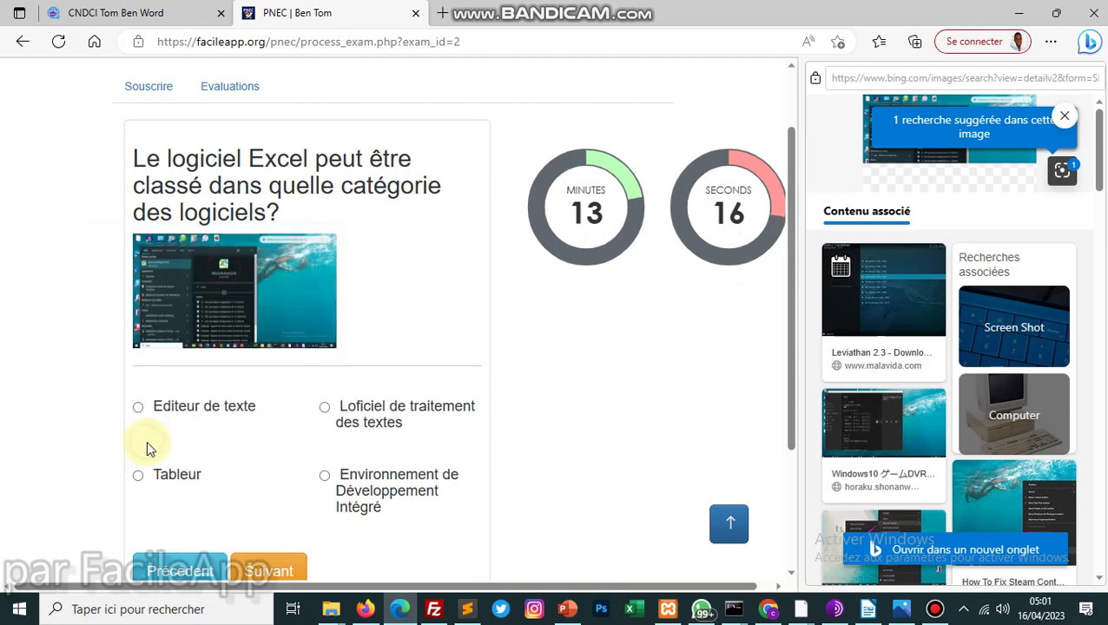
{"action": "left_click", "coordinate": [1063, 113]}
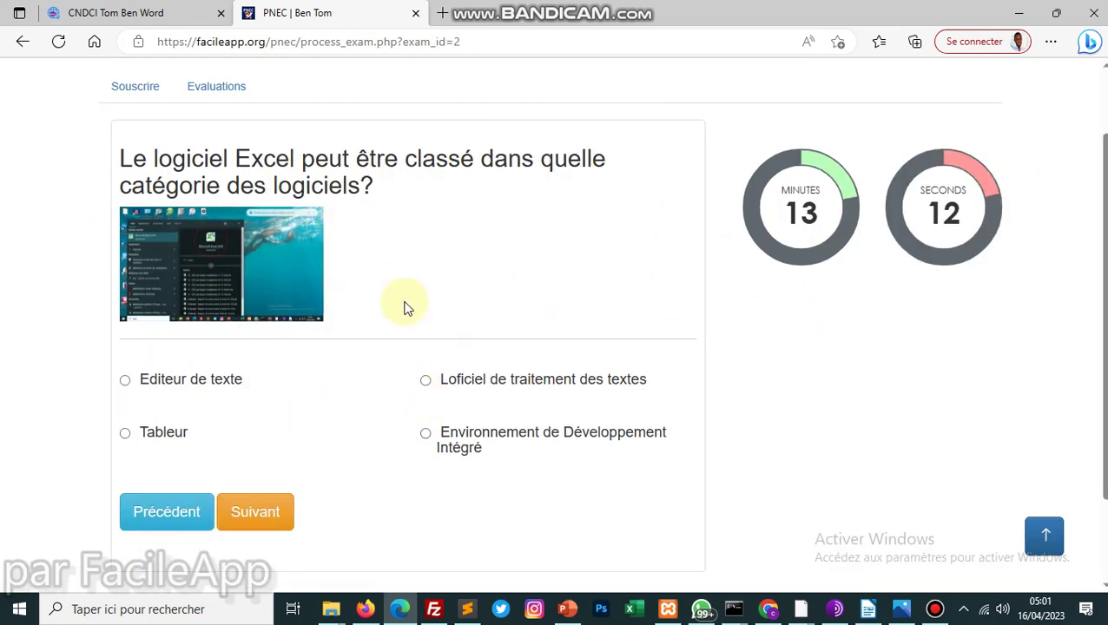
{"action": "left_click", "coordinate": [287, 296]}
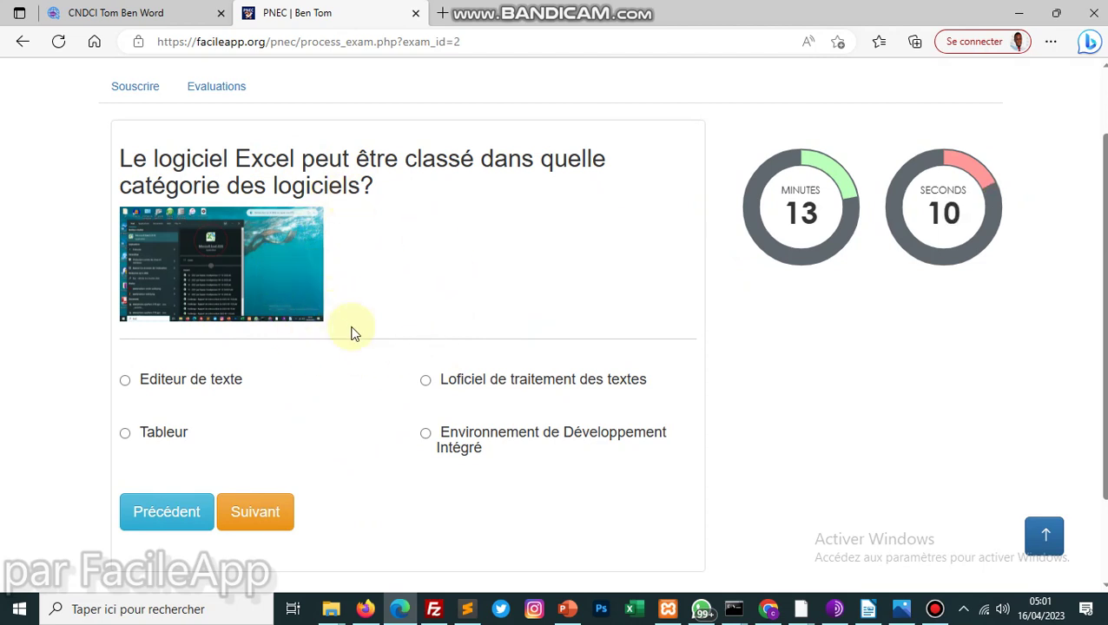
{"action": "left_click", "coordinate": [265, 516]}
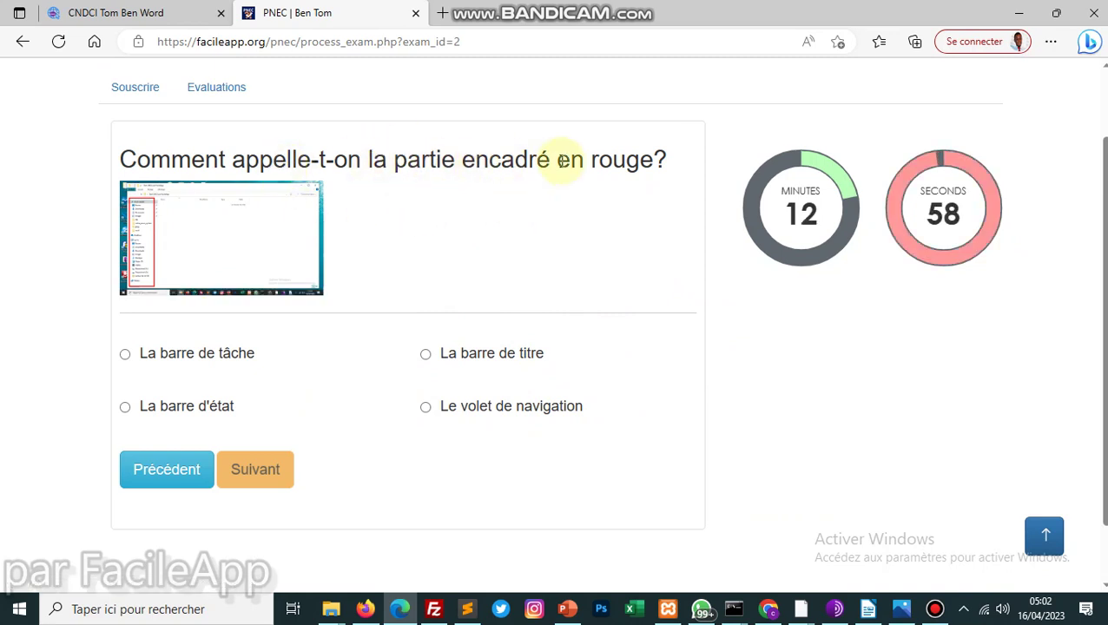
Examine the enlarged image of the red-framed area and answer the question with "Le volet de navigation"
{"action": "left_click", "coordinate": [240, 238]}
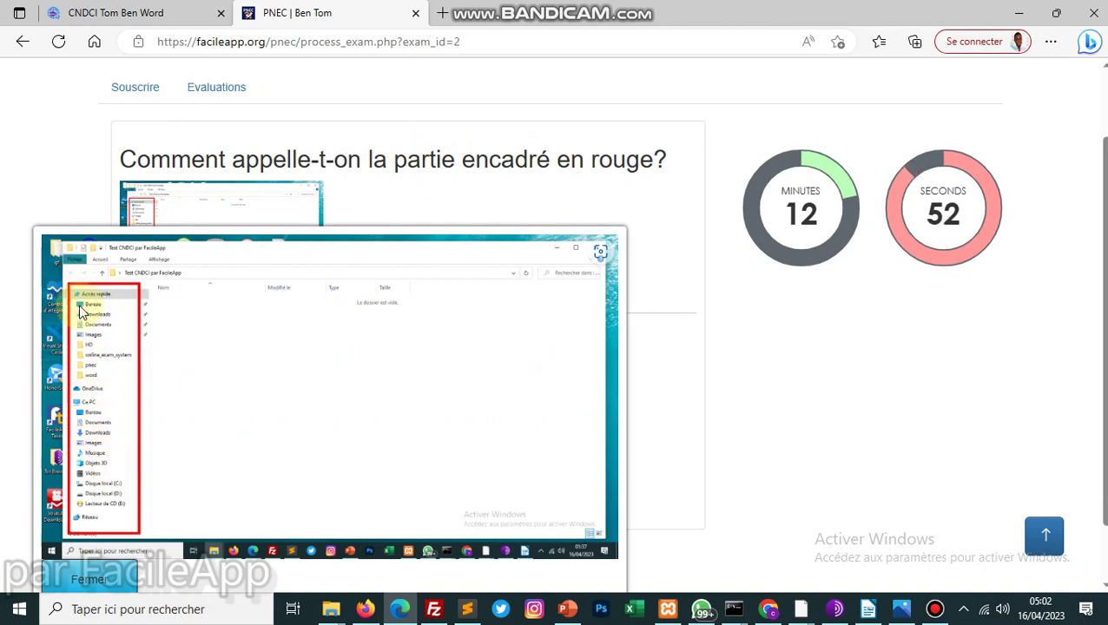
{"action": "left_click", "coordinate": [100, 576]}
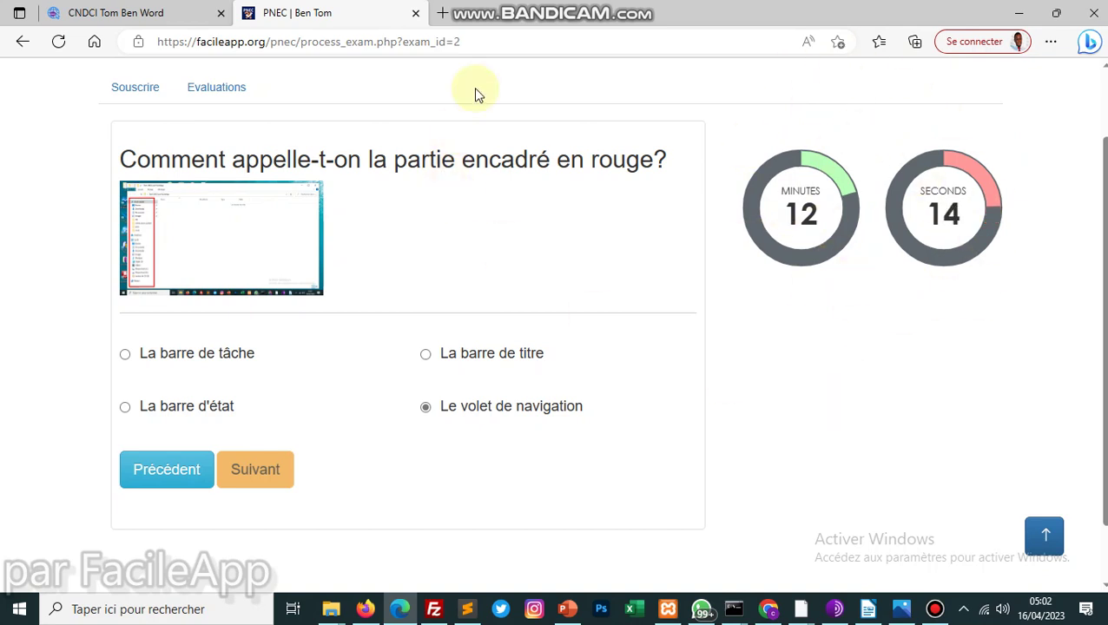
Close the exam page and reopen the test from the CNDCI dashboard
{"action": "left_click", "coordinate": [416, 13]}
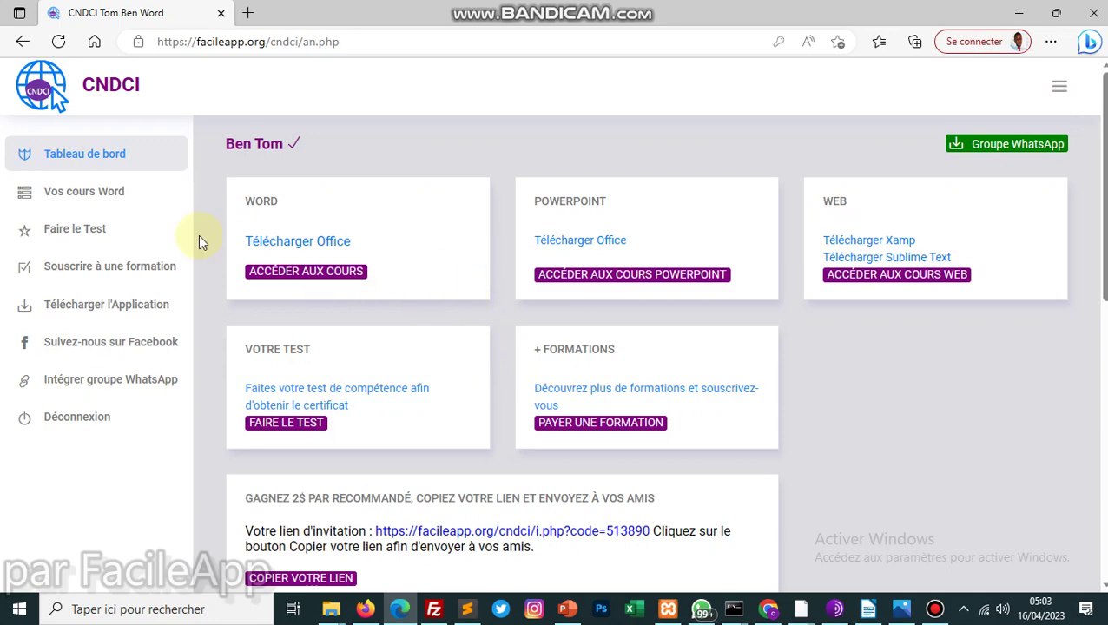
{"action": "left_click", "coordinate": [95, 228]}
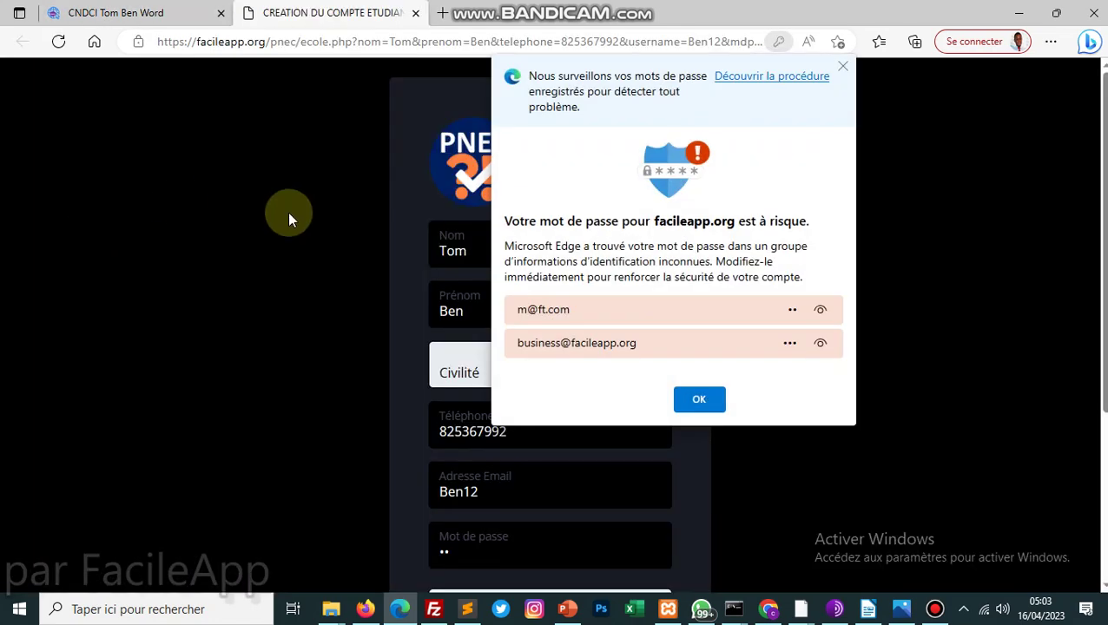
Dismiss the password warning, log in with the existing student account and continue the pending Word evaluation
{"action": "left_click", "coordinate": [699, 399]}
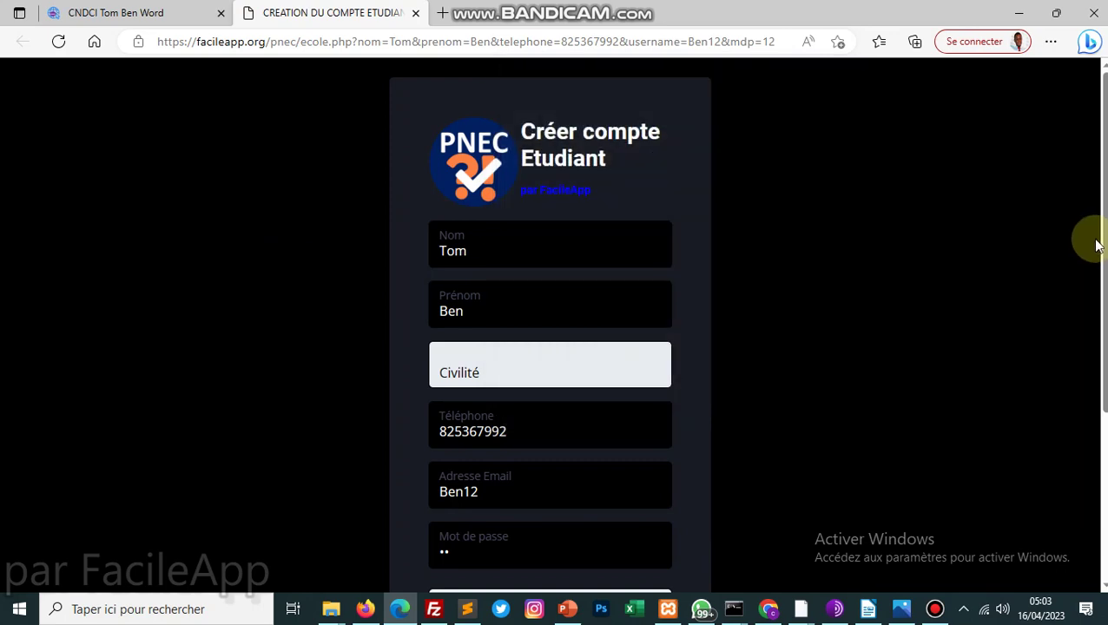
{"action": "left_click_drag", "start_coordinate": [1100, 240], "coordinate": [1096, 426]}
{"action": "scroll", "coordinate": [1096, 425], "scroll_direction": "down", "scroll_amount": 2}
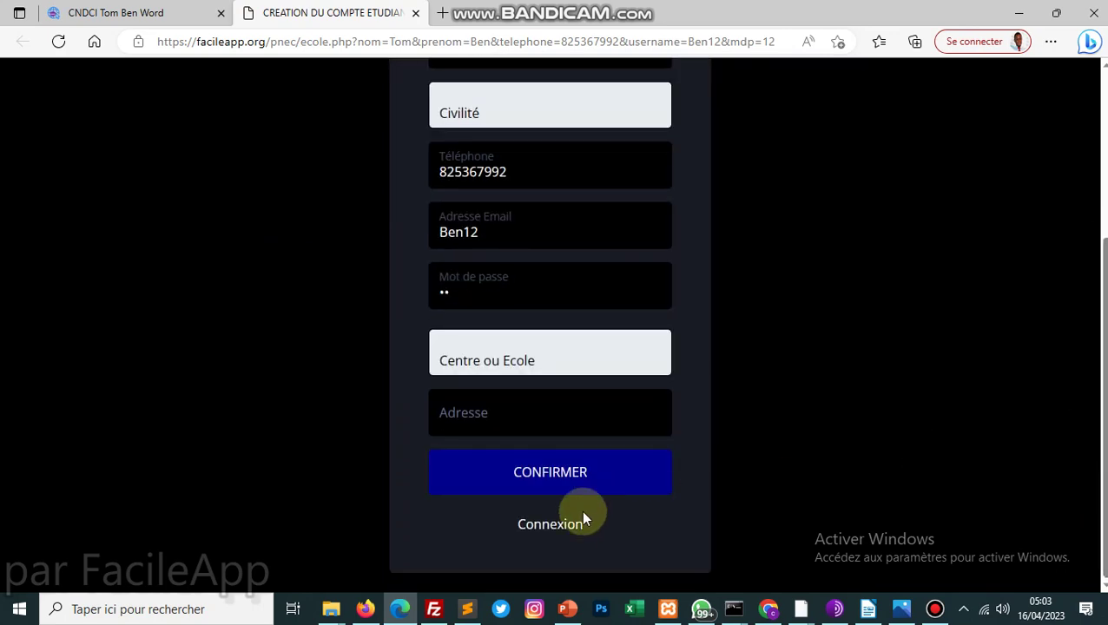
{"action": "left_click", "coordinate": [565, 524]}
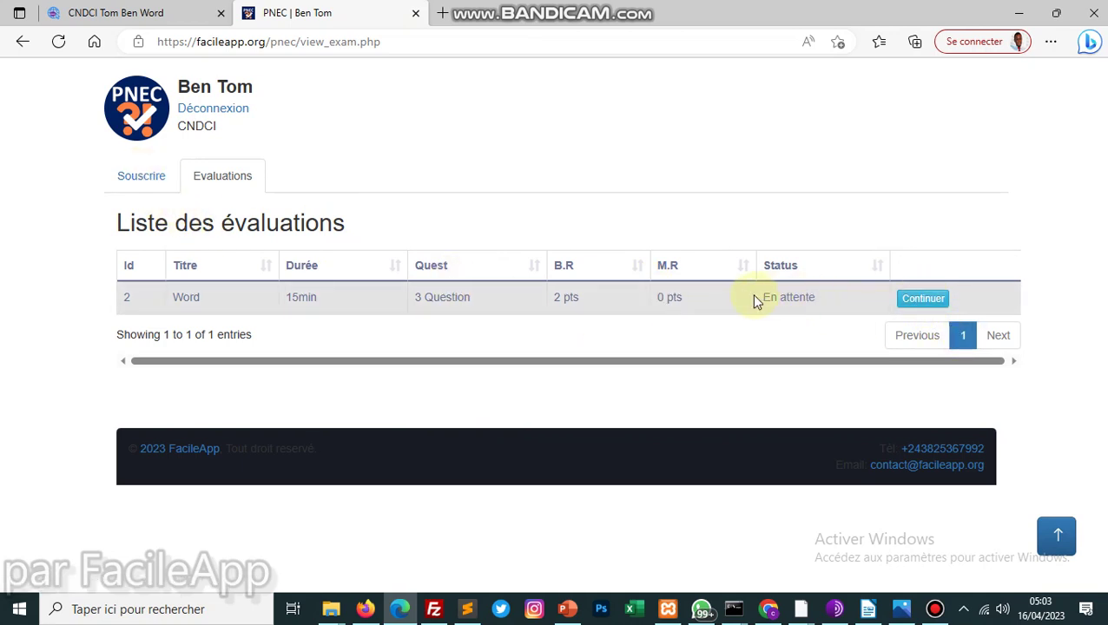
{"action": "left_click", "coordinate": [921, 304]}
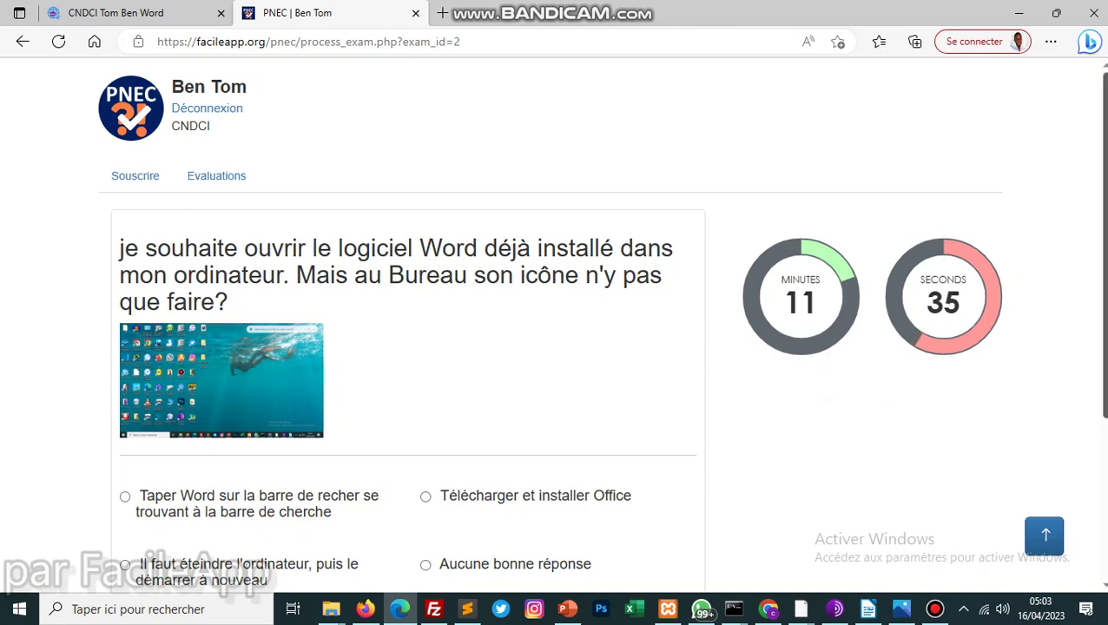
{"action": "scroll", "coordinate": [1092, 230], "scroll_direction": "down", "scroll_amount": 2}
{"action": "scroll", "coordinate": [1092, 231], "scroll_direction": "up", "scroll_amount": 1}
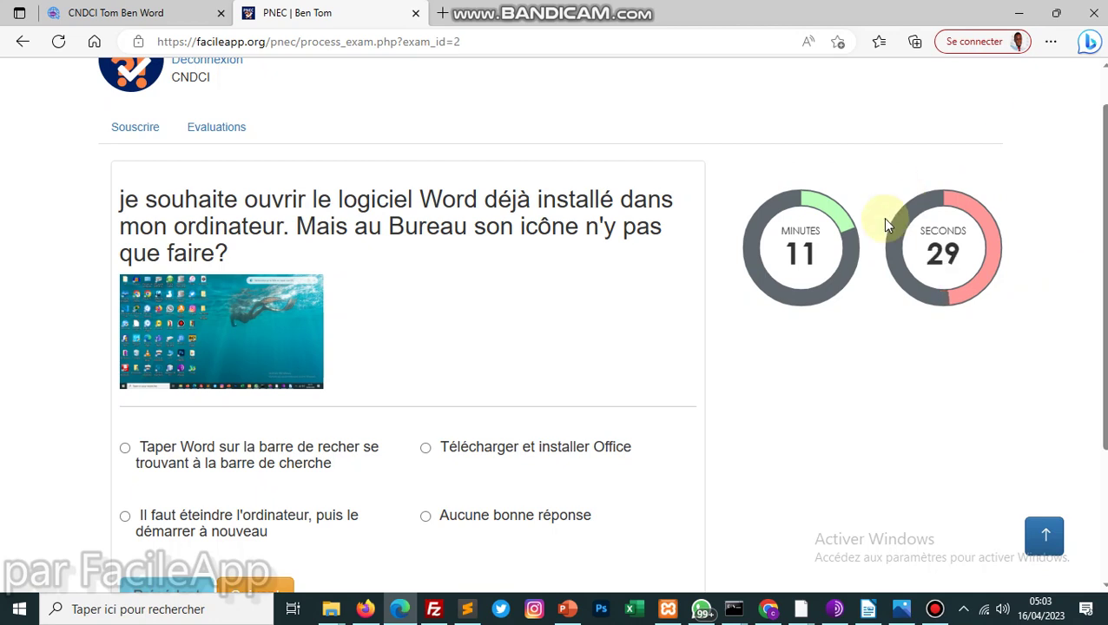
Examine the subscription details of the "Word" and "Initiation Windows - Internet et Word" evaluations
{"action": "left_click", "coordinate": [151, 128]}
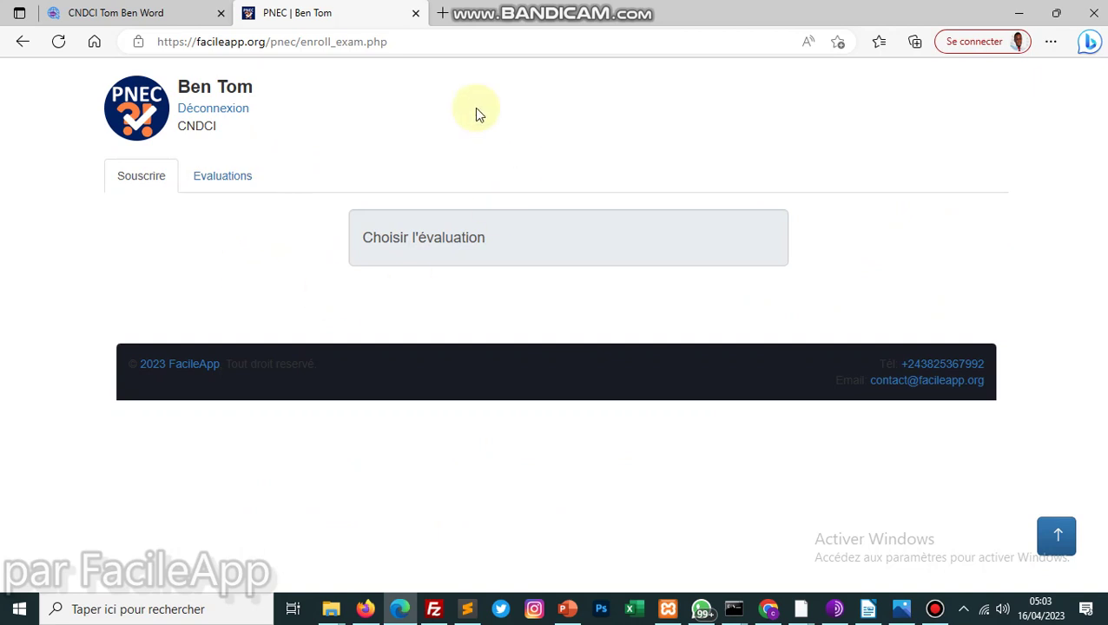
{"action": "left_click", "coordinate": [434, 243]}
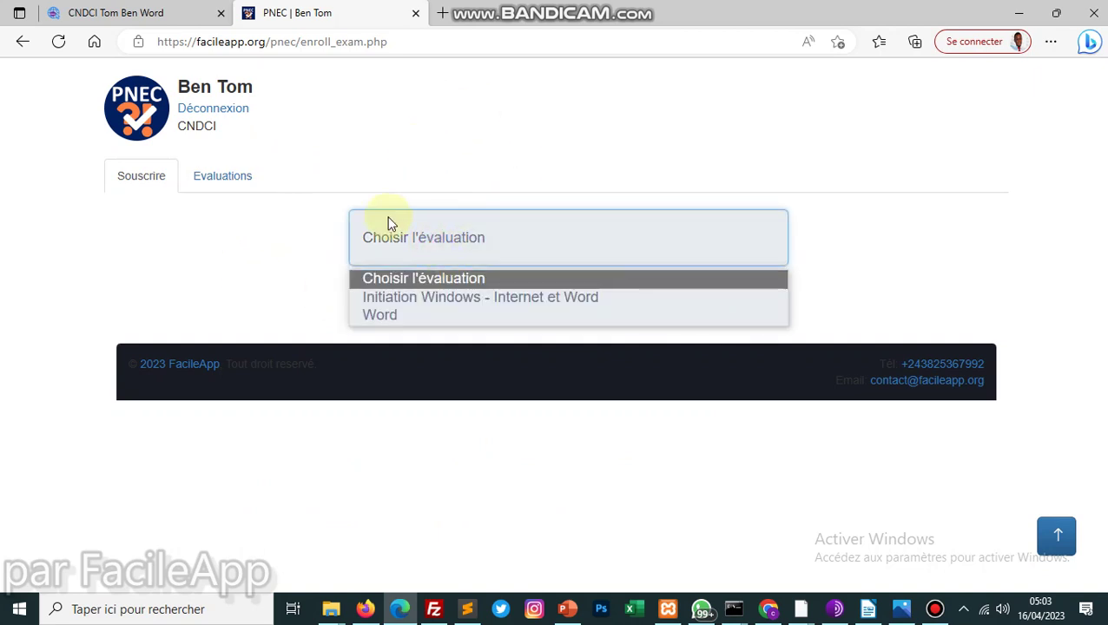
{"action": "left_click", "coordinate": [441, 314]}
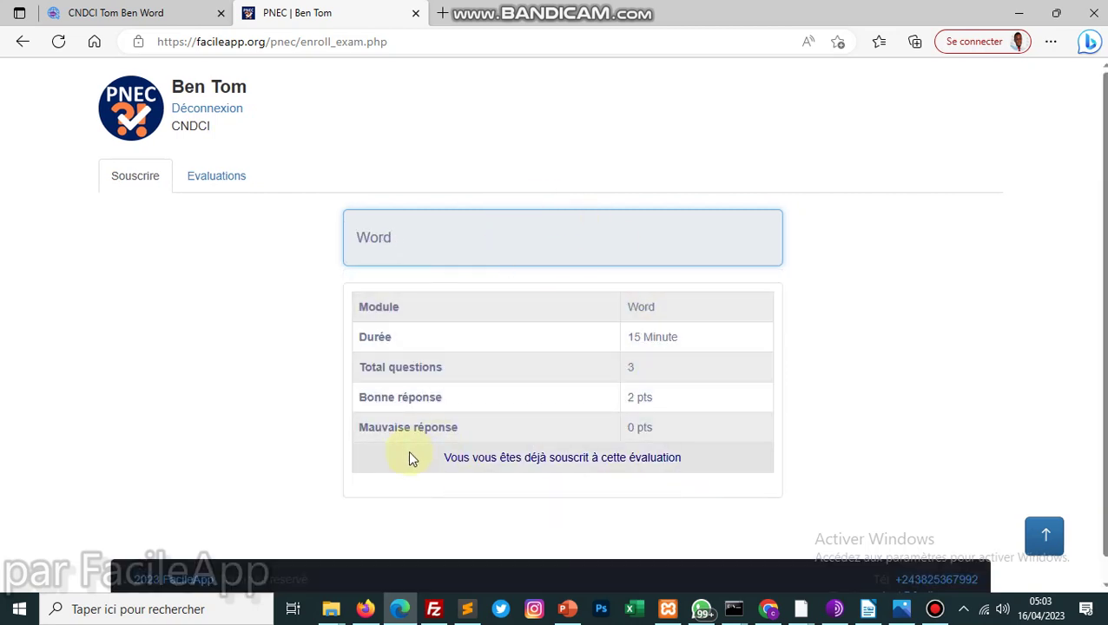
{"action": "left_click", "coordinate": [543, 252]}
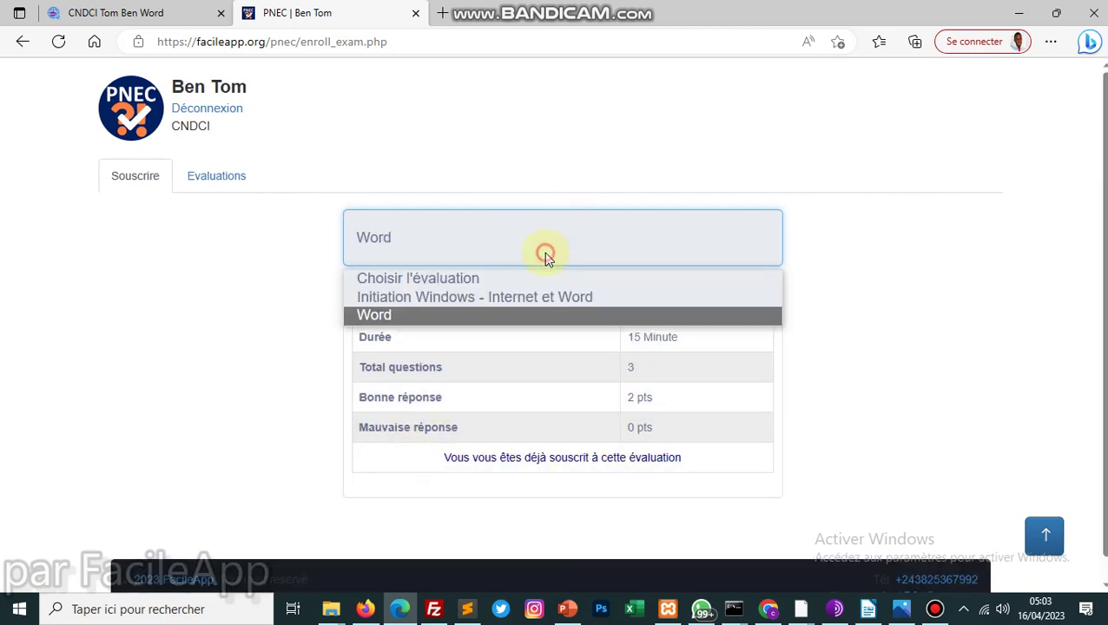
{"action": "left_click", "coordinate": [515, 297]}
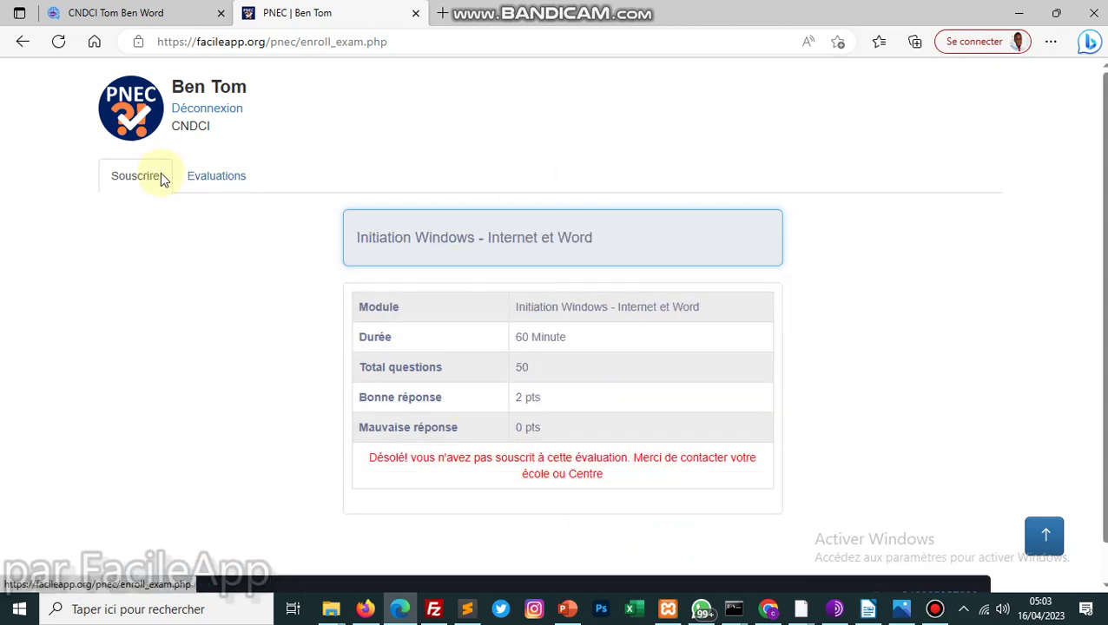
Resume the Word evaluation from the list of evaluations and review its first question with the answer choices
{"action": "left_click", "coordinate": [218, 191]}
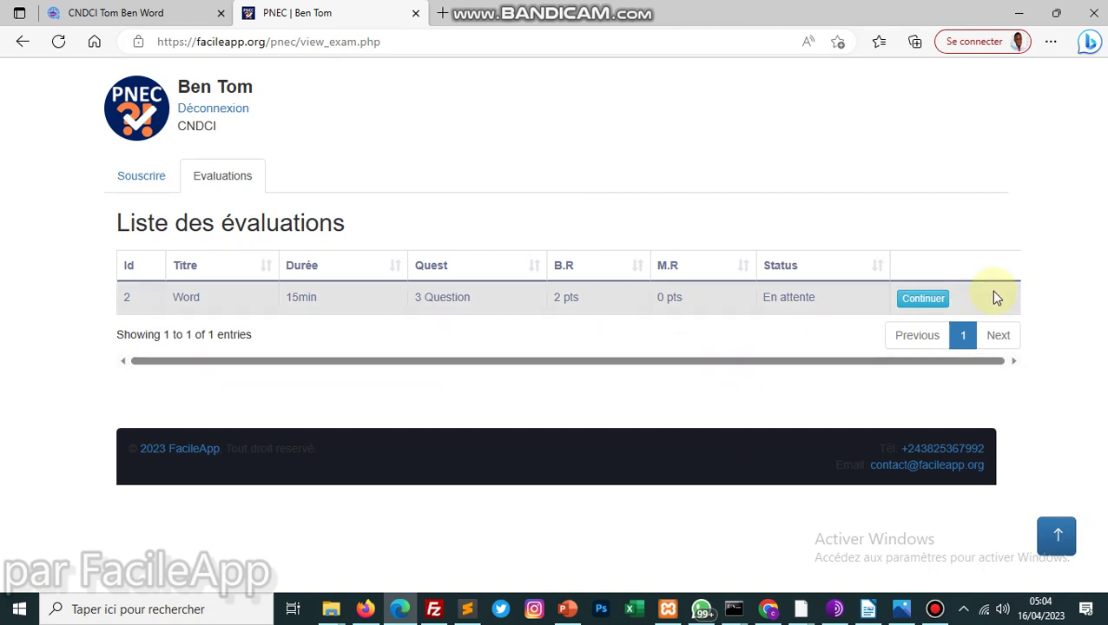
{"action": "left_click", "coordinate": [938, 302]}
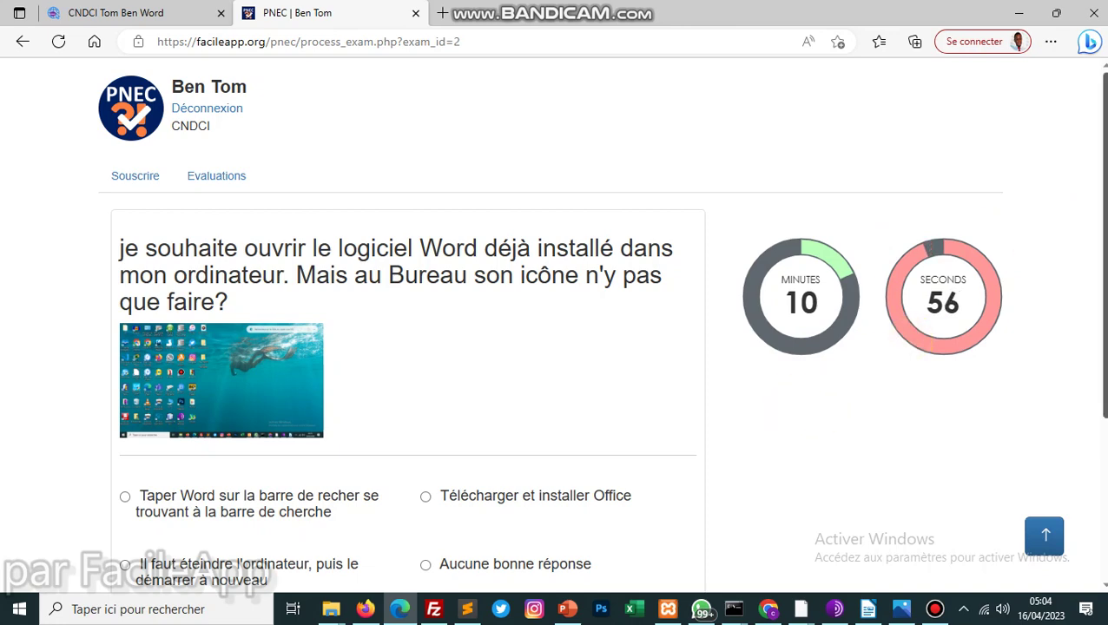
{"action": "scroll", "coordinate": [773, 286], "scroll_direction": "down", "scroll_amount": 2}
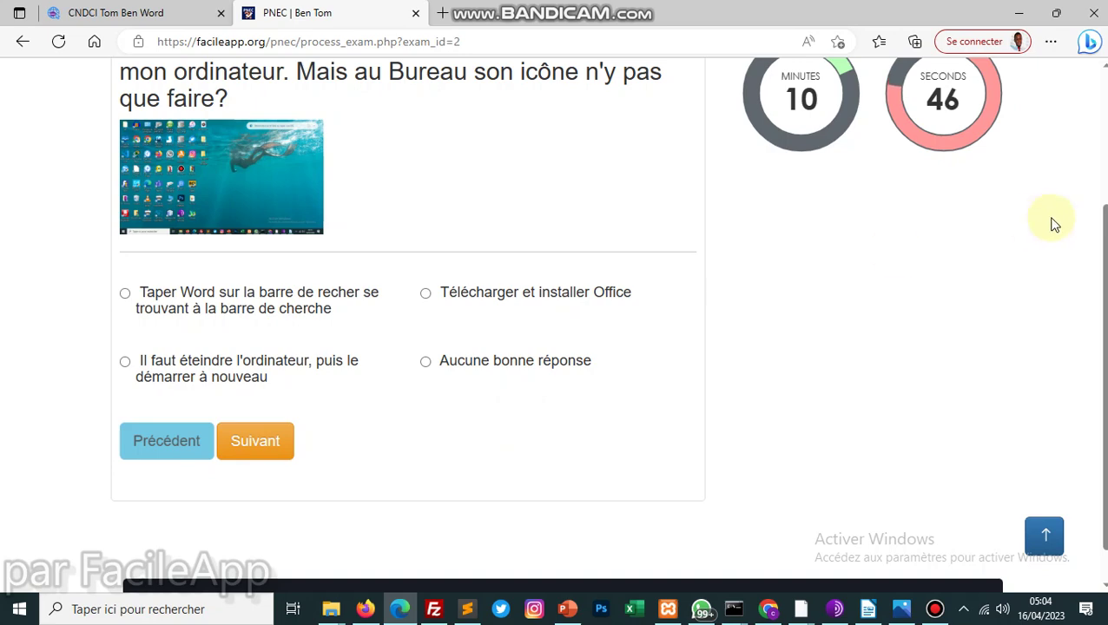
{"action": "scroll", "coordinate": [1101, 288], "scroll_direction": "up", "scroll_amount": 3}
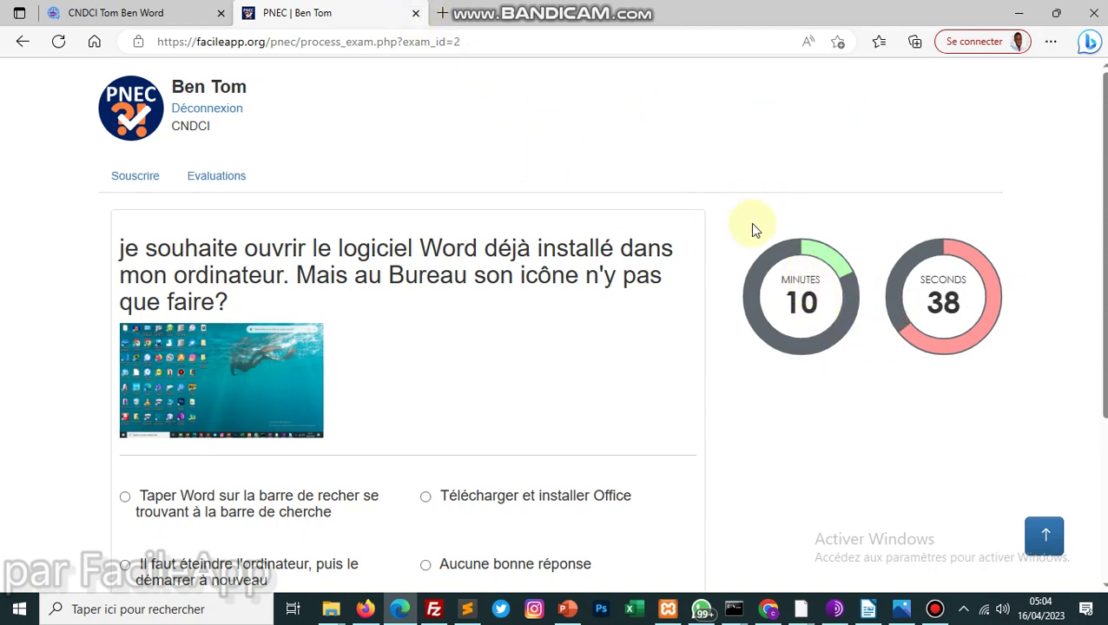
Reopen the test from the CNDCI dashboard and log in to PNEC with the existing account
{"action": "left_click", "coordinate": [416, 14]}
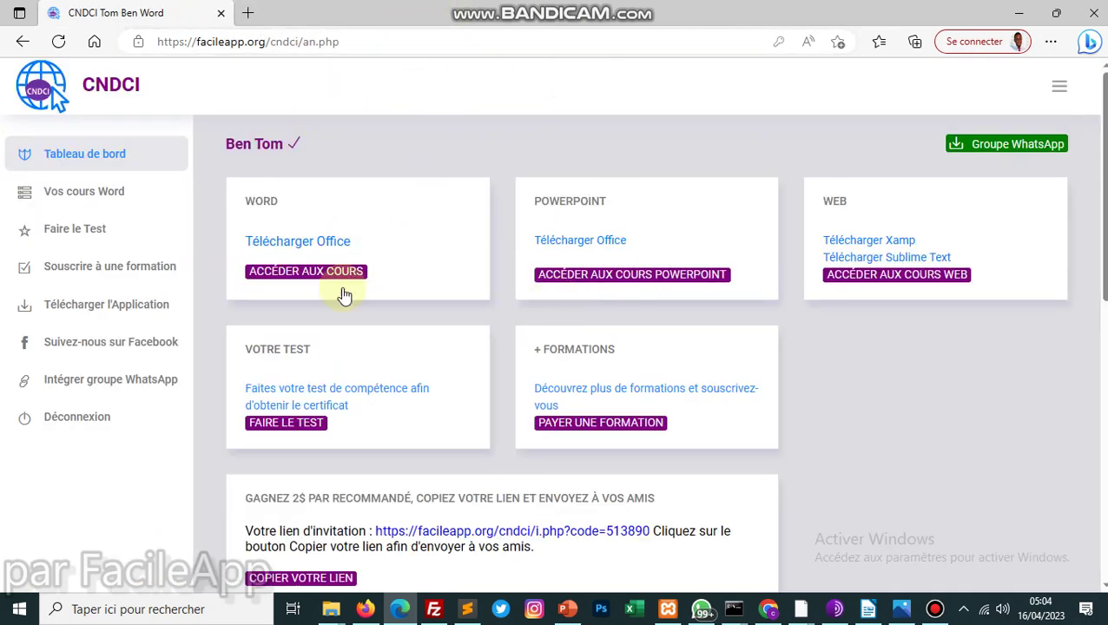
{"action": "left_click", "coordinate": [282, 426]}
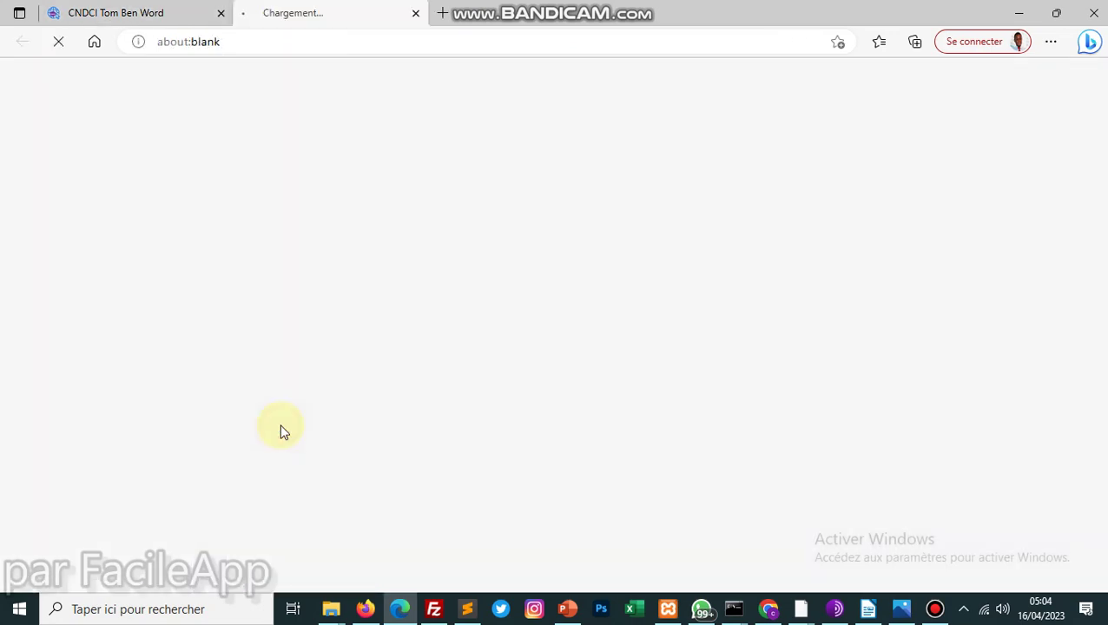
{"action": "left_click", "coordinate": [708, 398]}
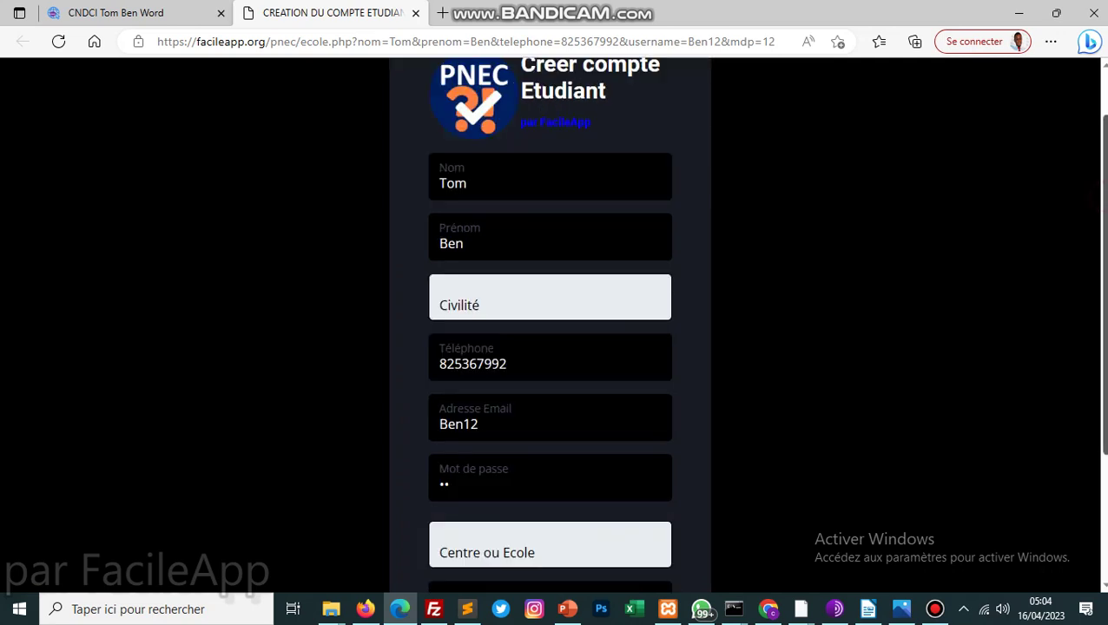
{"action": "scroll", "coordinate": [1097, 204], "scroll_direction": "down", "scroll_amount": 3}
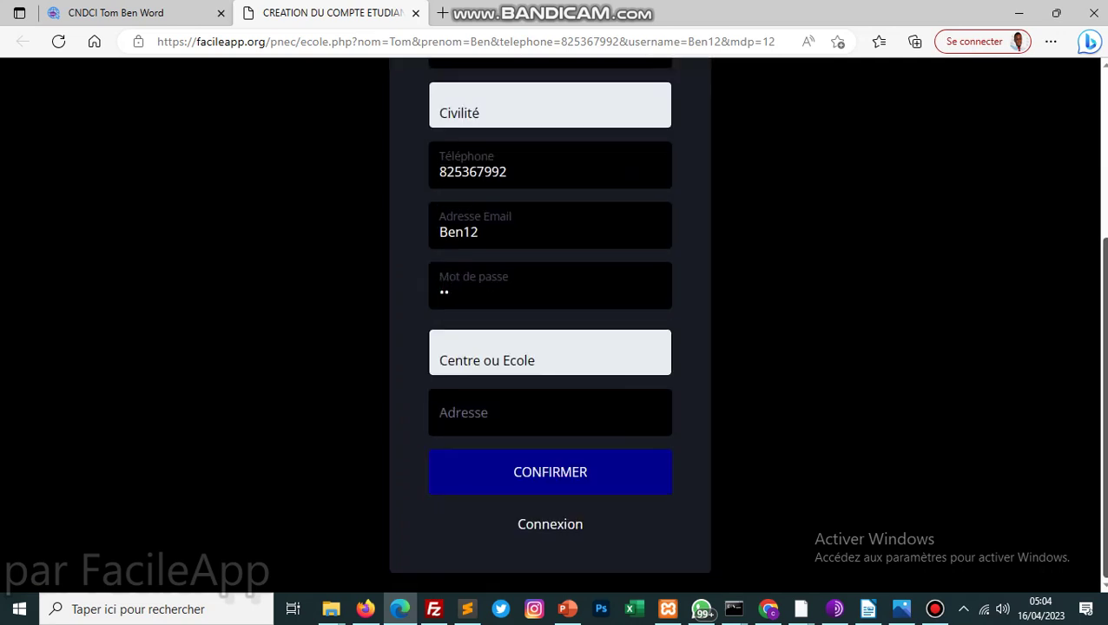
{"action": "left_click", "coordinate": [550, 528]}
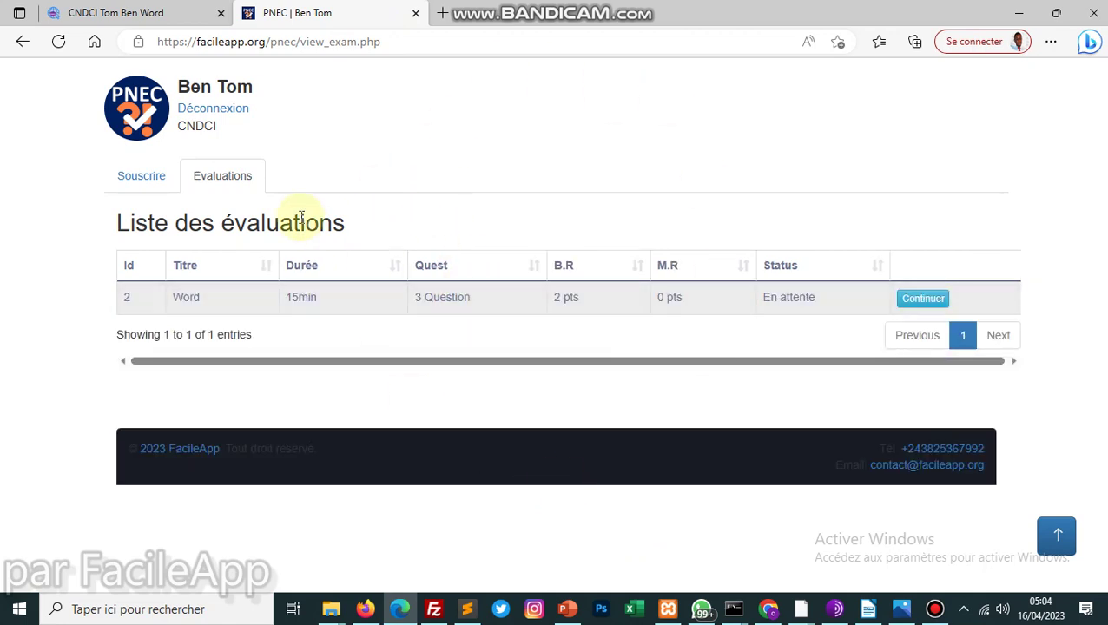
View the subscription page, then reopen the Word evaluation to review its first question and close the exam page
{"action": "left_click", "coordinate": [148, 181]}
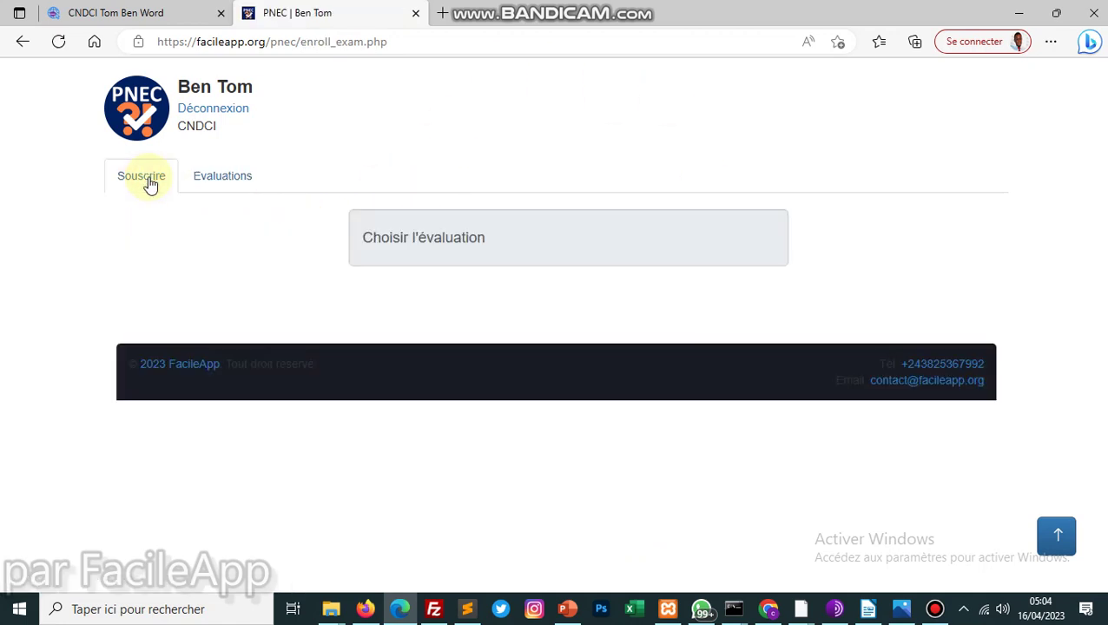
{"action": "left_click", "coordinate": [223, 180]}
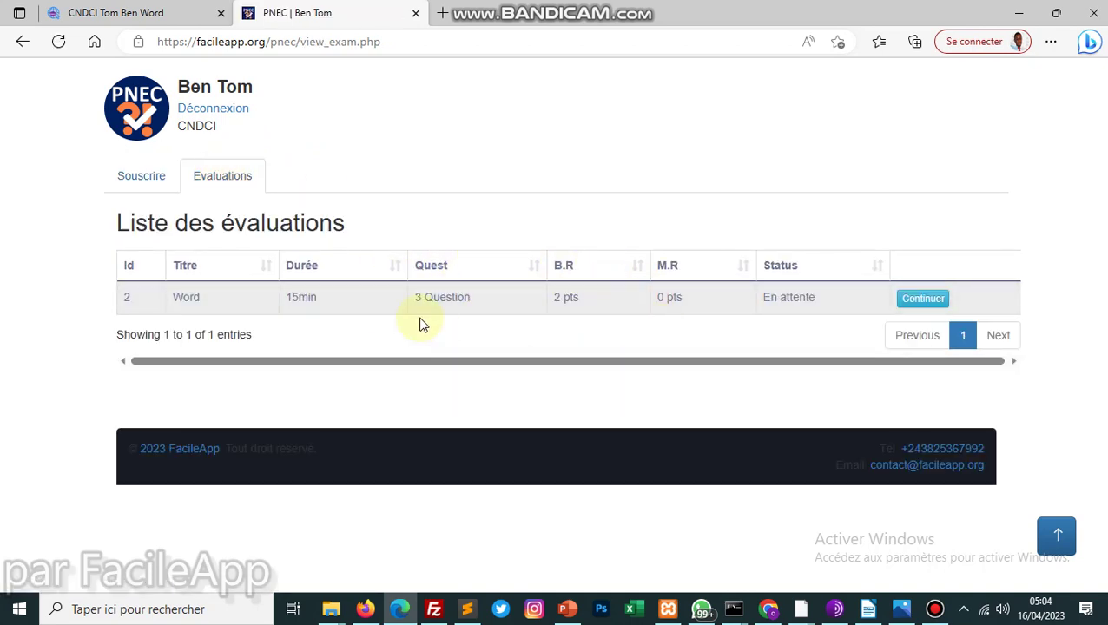
{"action": "left_click", "coordinate": [911, 301]}
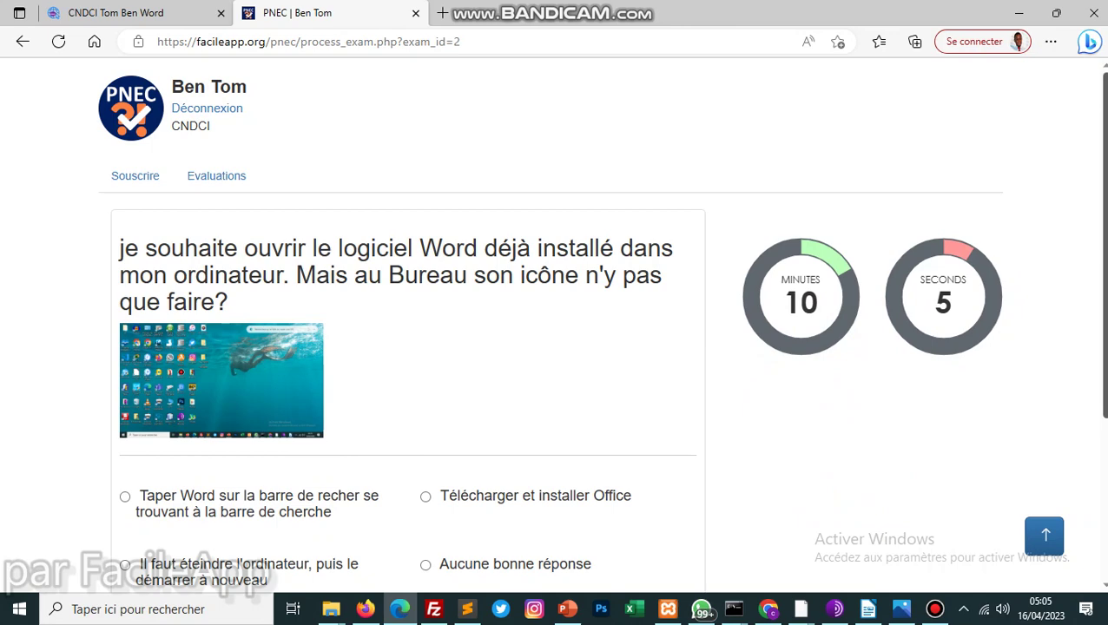
{"action": "scroll", "coordinate": [1096, 292], "scroll_direction": "down", "scroll_amount": 3}
{"action": "scroll", "coordinate": [1096, 291], "scroll_direction": "up", "scroll_amount": 3}
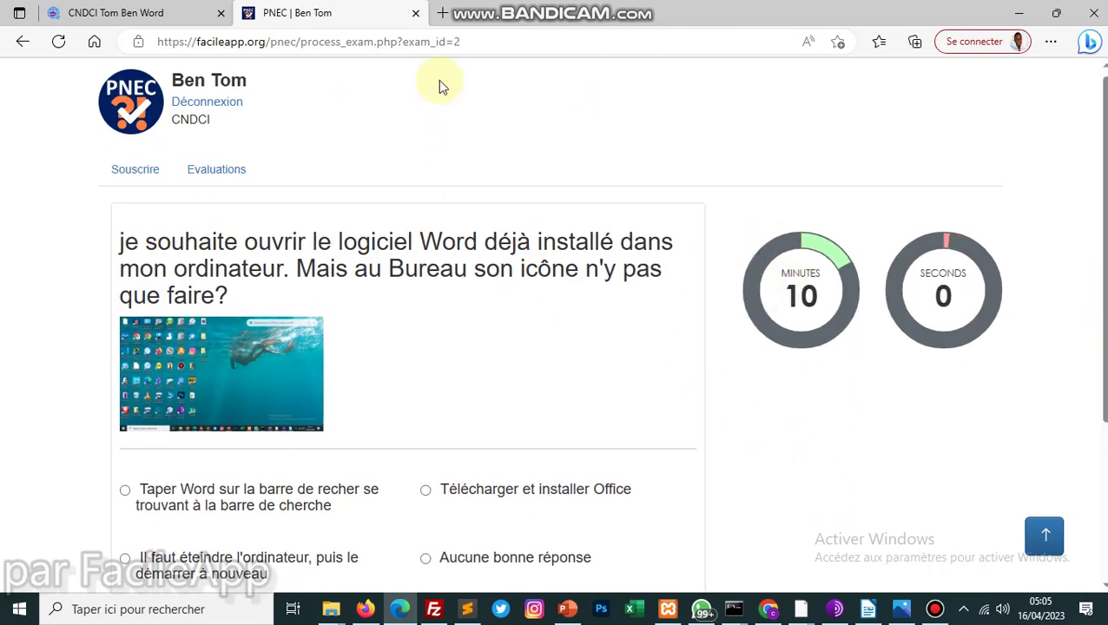
{"action": "left_click", "coordinate": [415, 13]}
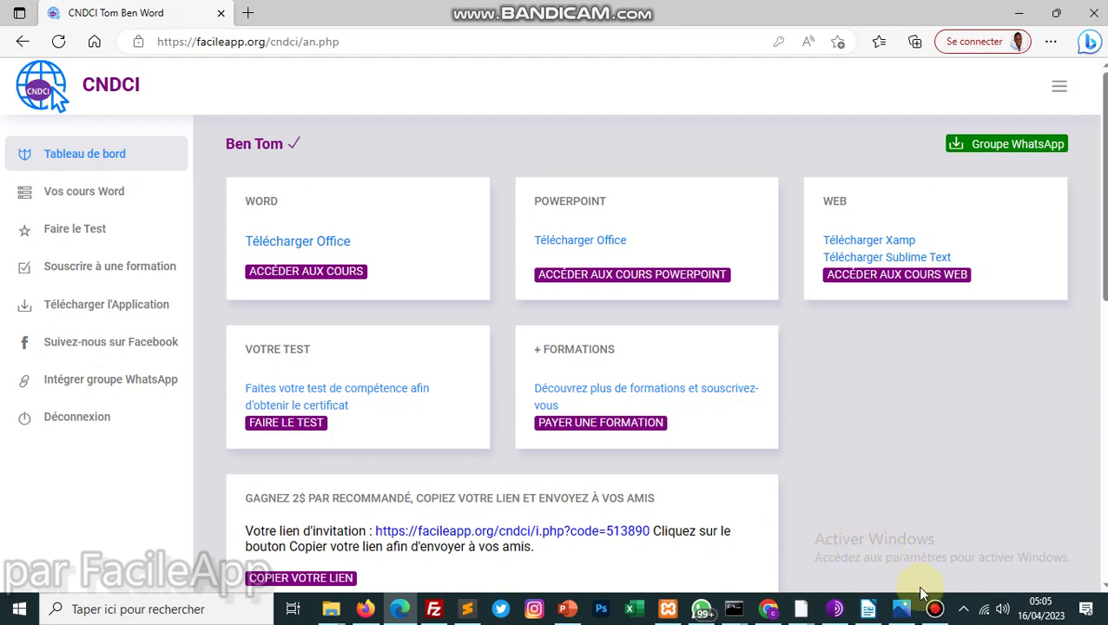
{"action": "left_click", "coordinate": [935, 609]}
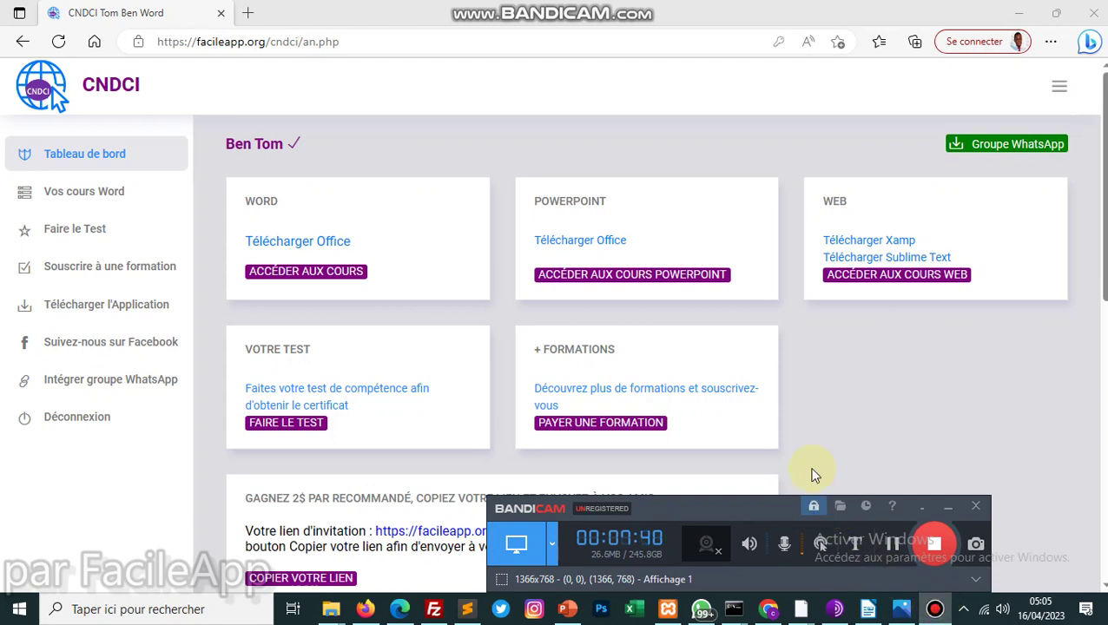
{"action": "left_click", "coordinate": [828, 378]}
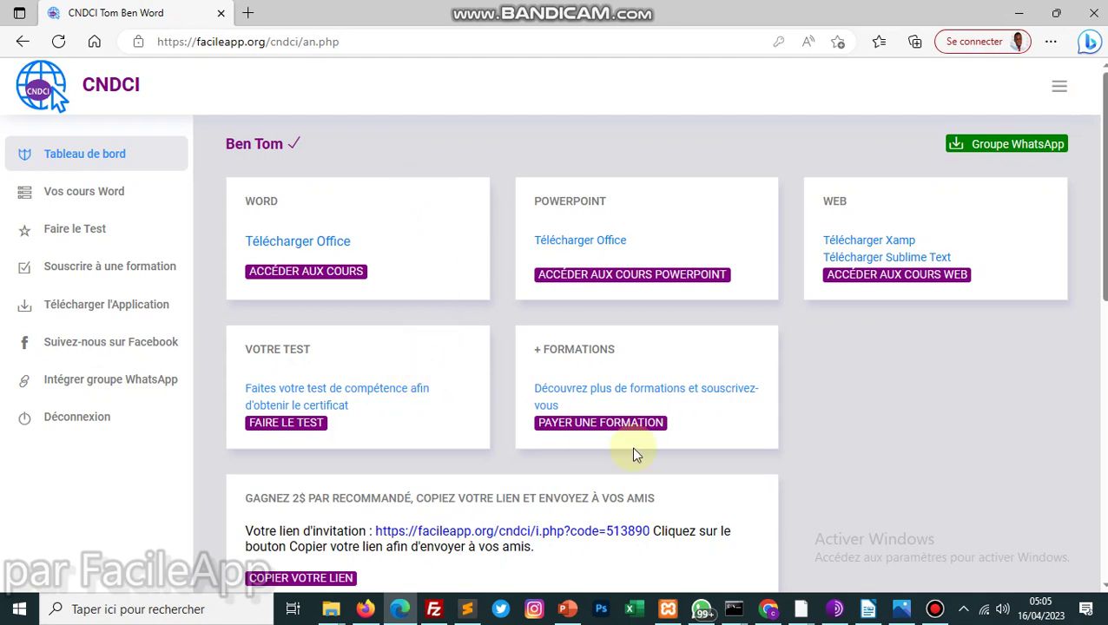
{"action": "left_click", "coordinate": [935, 610]}
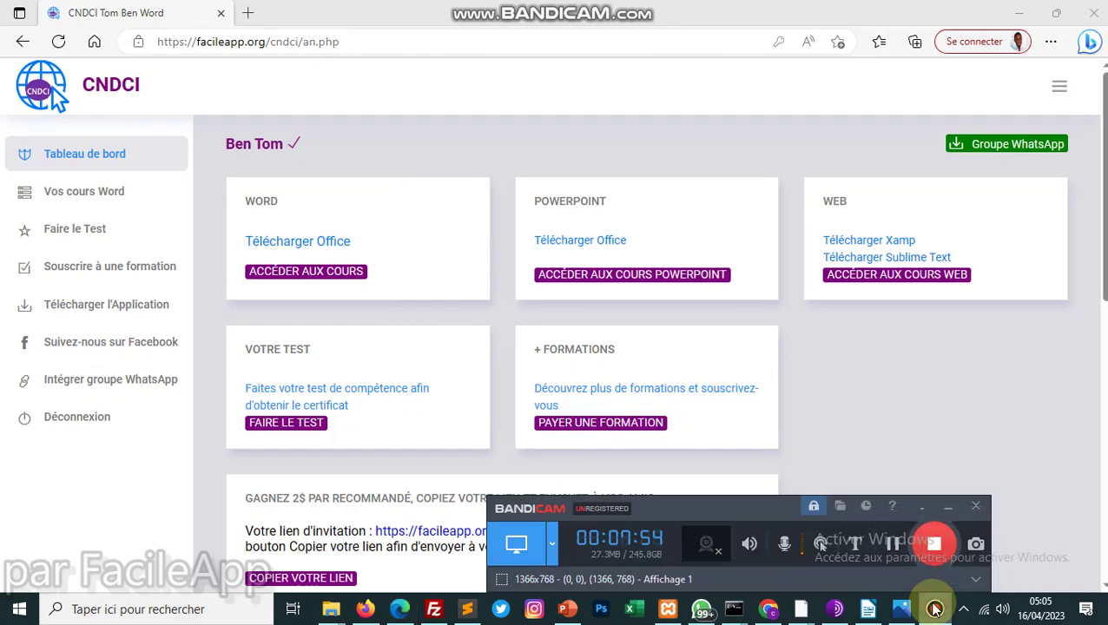